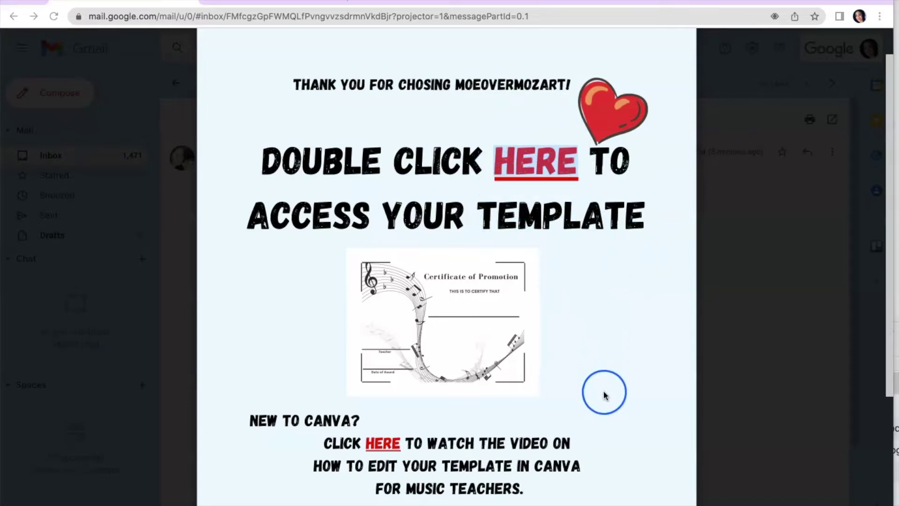
Scroll through the template-access PDF preview to find the 'Double click HERE' template link
scroll(604, 394, "down", 1)
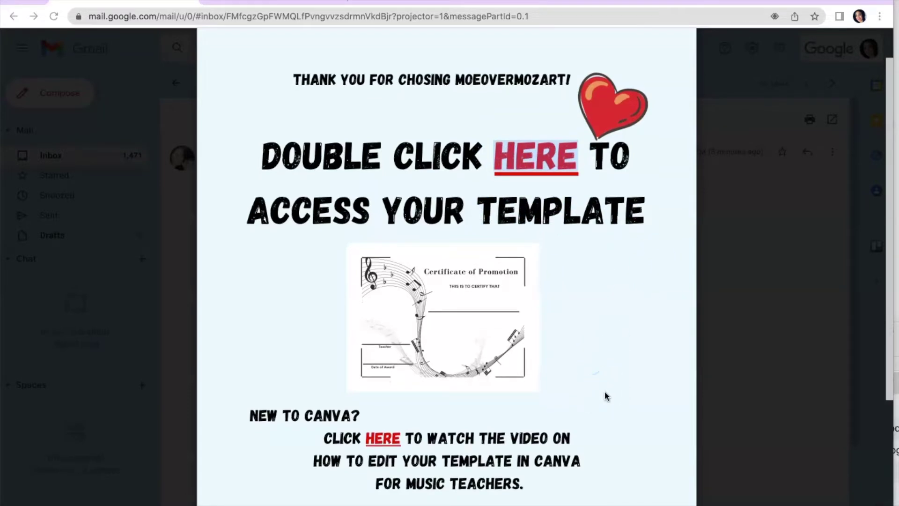
scroll(606, 395, "down", 5)
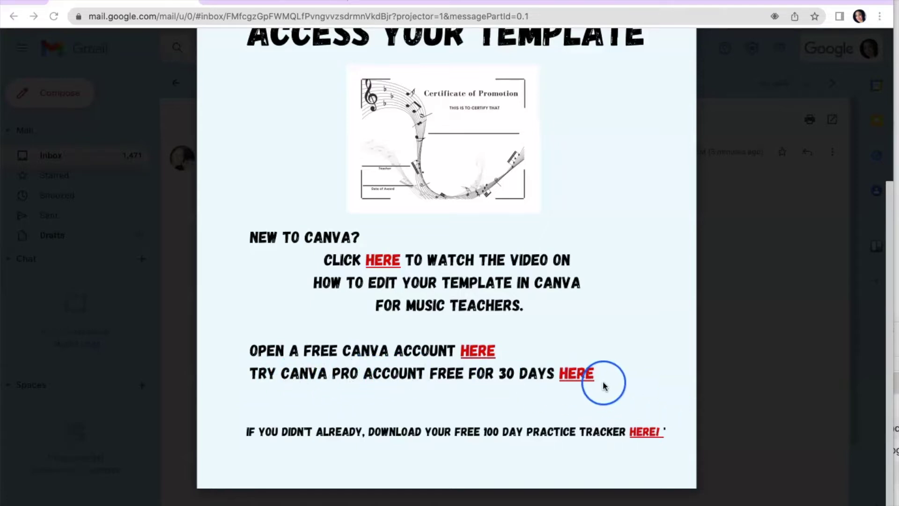
scroll(604, 390, "up", 5)
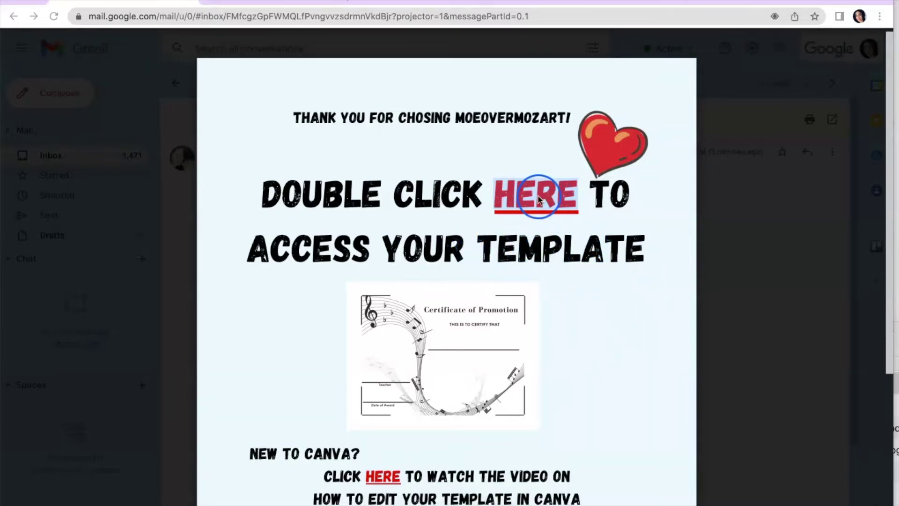
On the Canva template page, make an editable copy of the Certificate of Promotion template
left_click(294, 2)
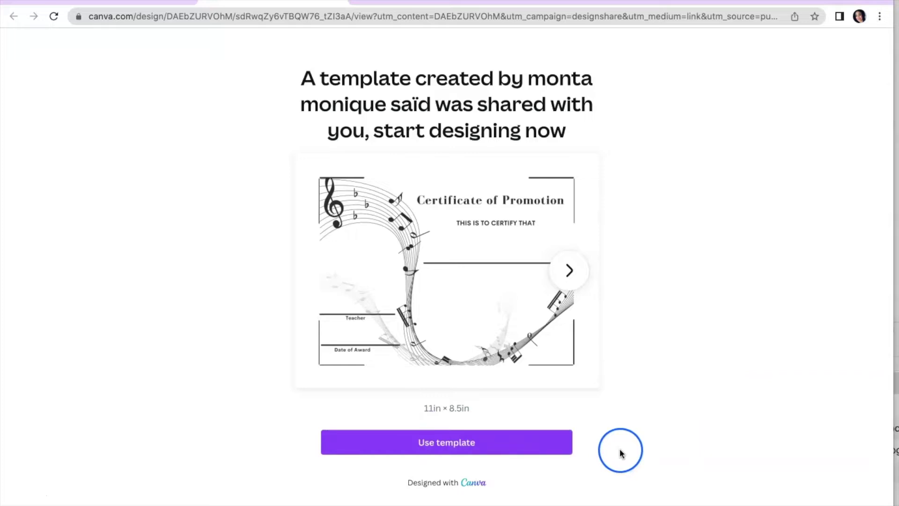
right_click(465, 443)
left_click(437, 440)
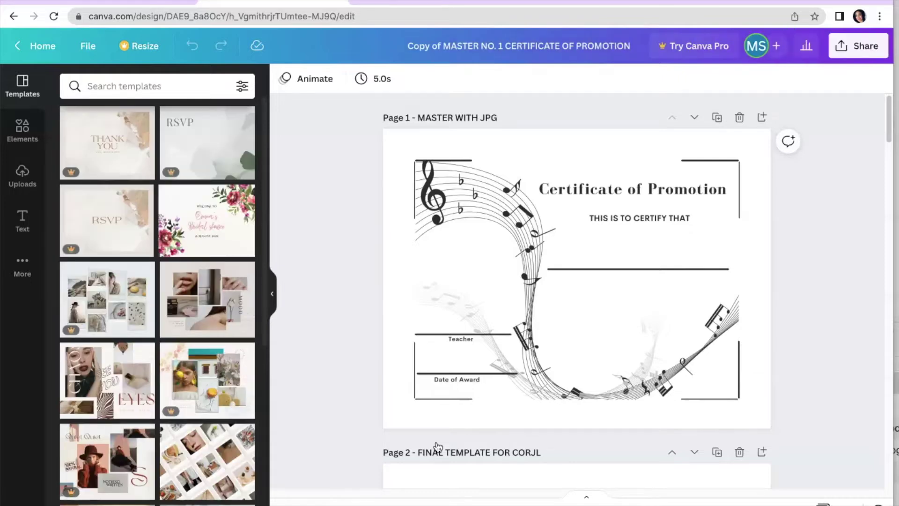
left_click(451, 375)
Collapse the template suggestions and bring up the Elements library of lines and shapes
left_click(349, 345)
left_click(272, 293)
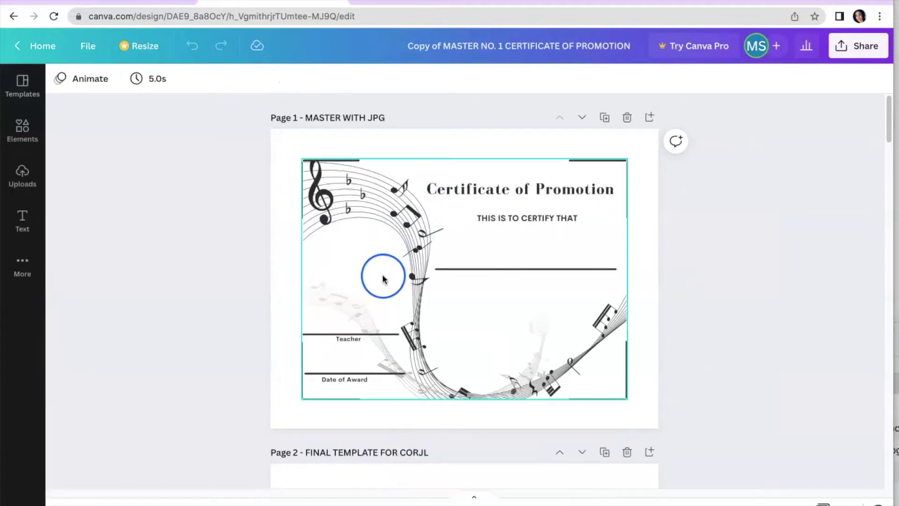
left_click(414, 46)
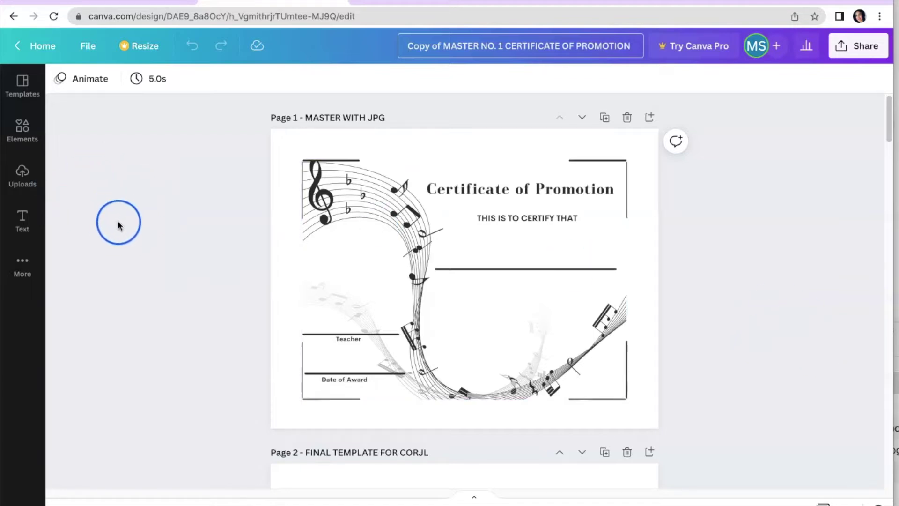
left_click(24, 137)
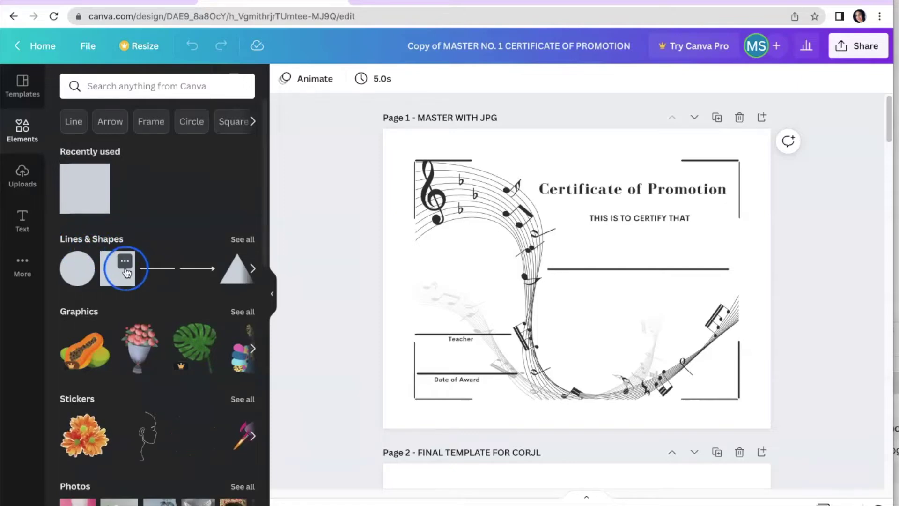
left_click(88, 186)
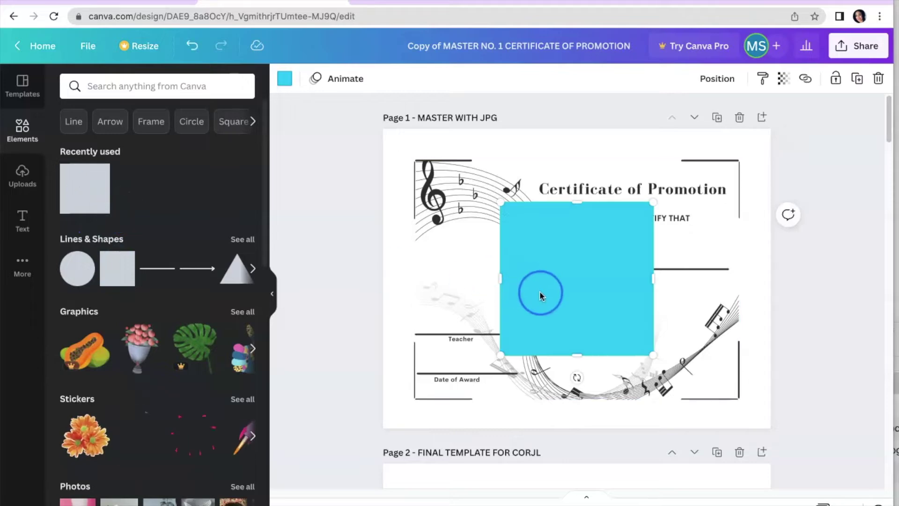
left_click_drag(543, 292, 440, 231)
left_click(285, 79)
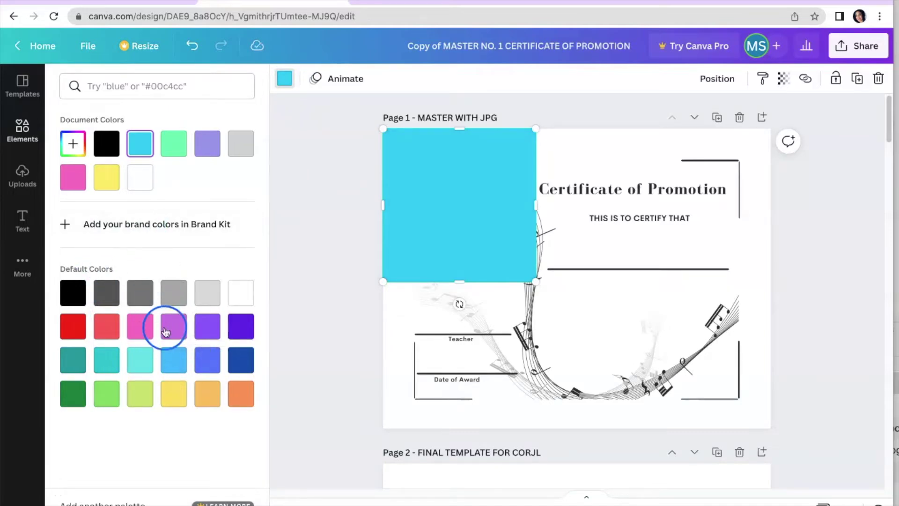
left_click(139, 330)
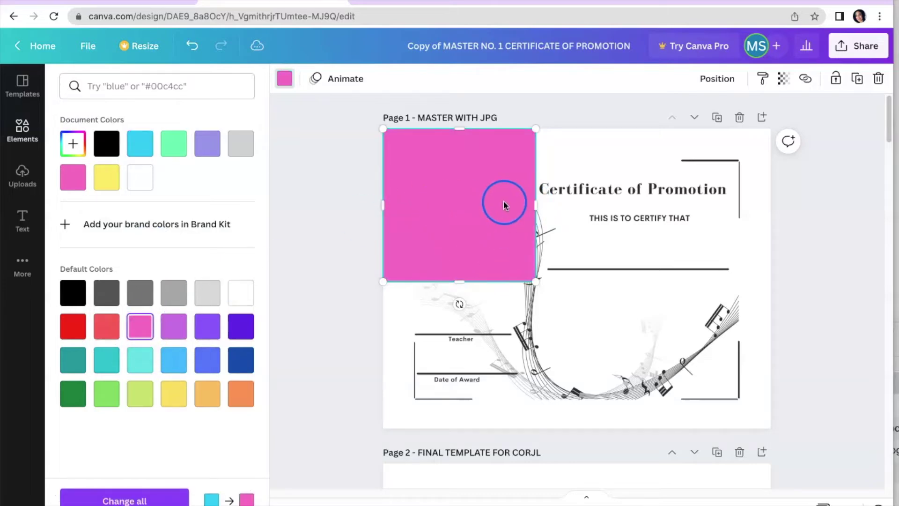
left_click_drag(535, 204, 771, 232)
left_click_drag(565, 278, 576, 426)
left_click(568, 338)
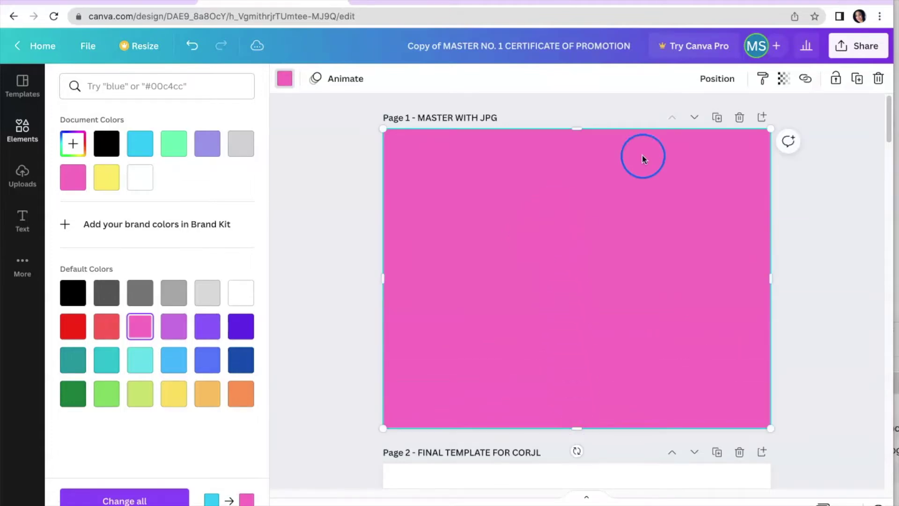
left_click(716, 79)
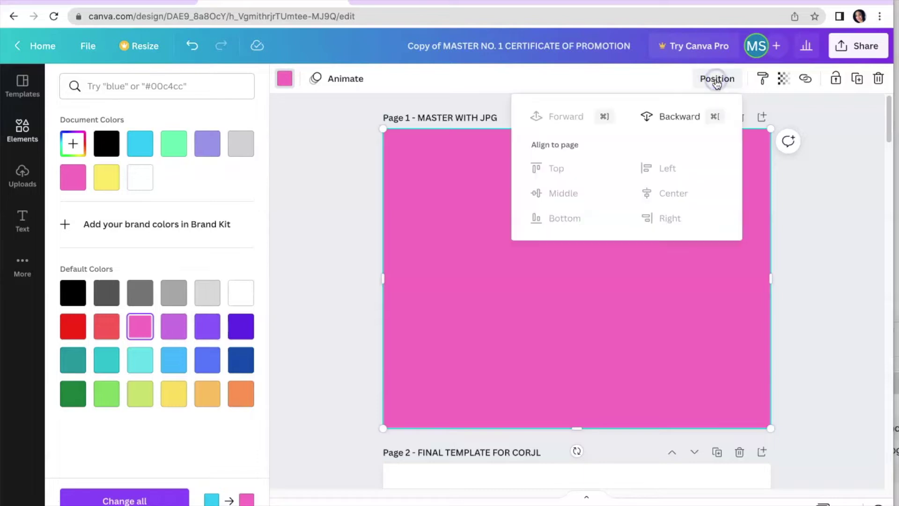
left_click(670, 116)
left_click(766, 310)
left_click(555, 346)
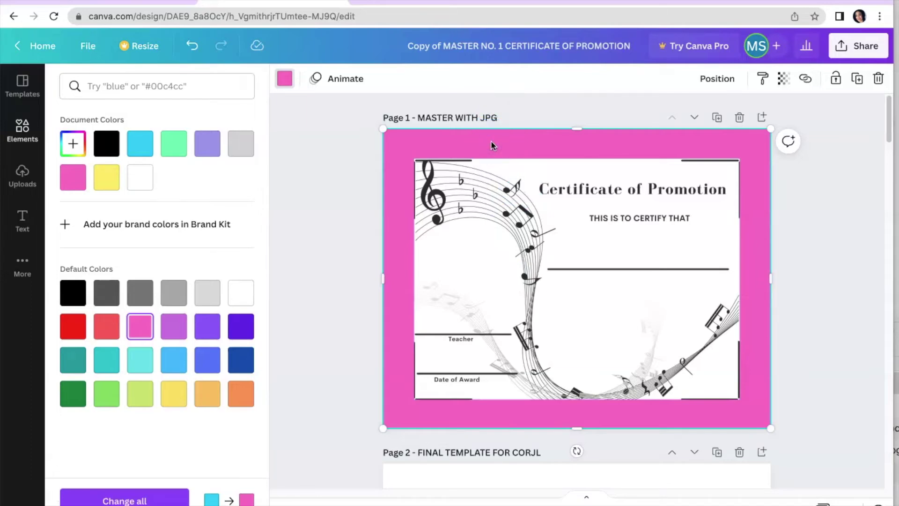
key("Delete")
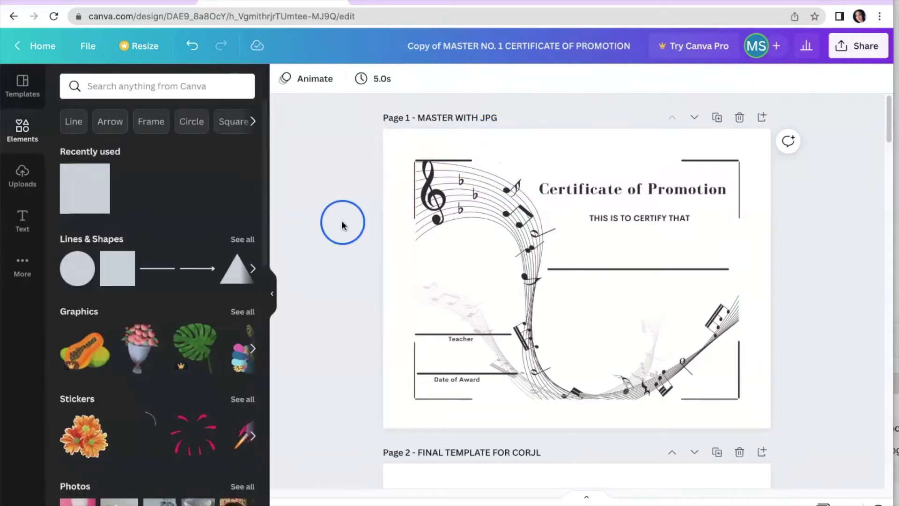
Search the Elements library for 'star pattern'
left_click(161, 89)
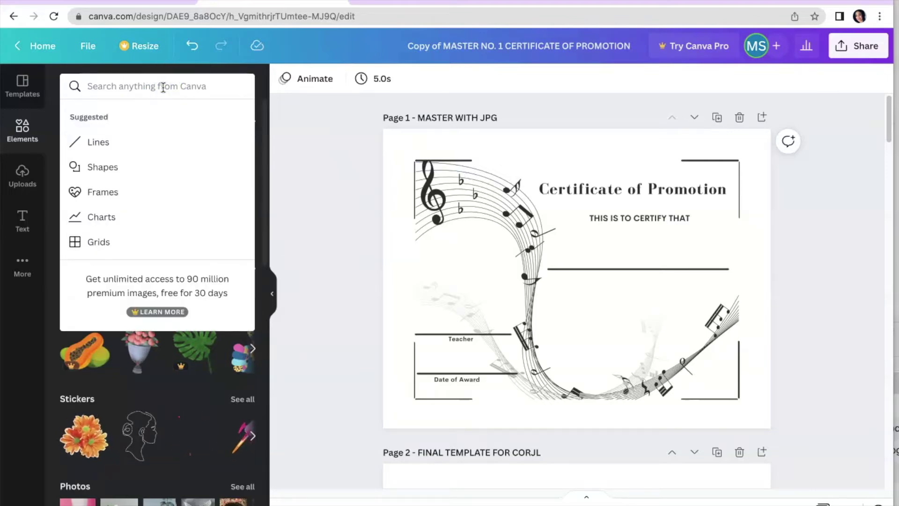
type("star pattern")
key("Return")
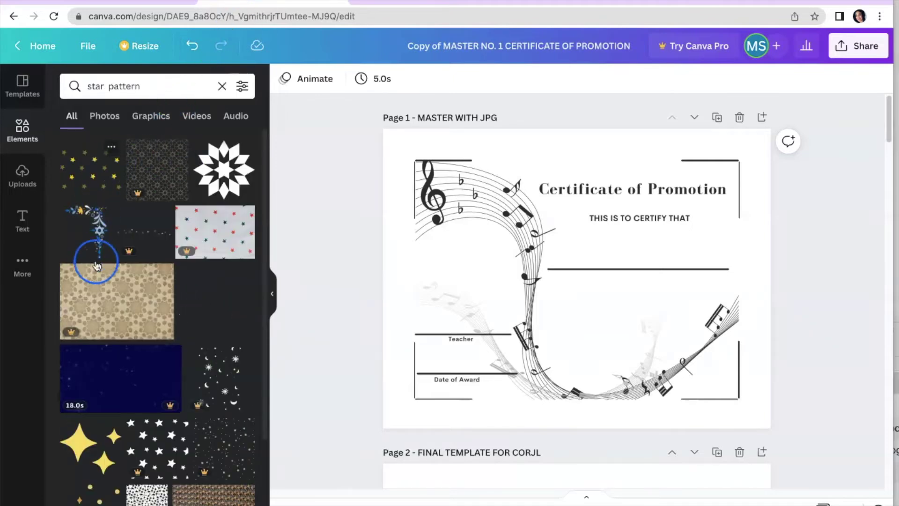
Browse the results and add the scattered small-star graphic to Page 1
scroll(143, 255, "down", 3)
scroll(149, 257, "up", 3)
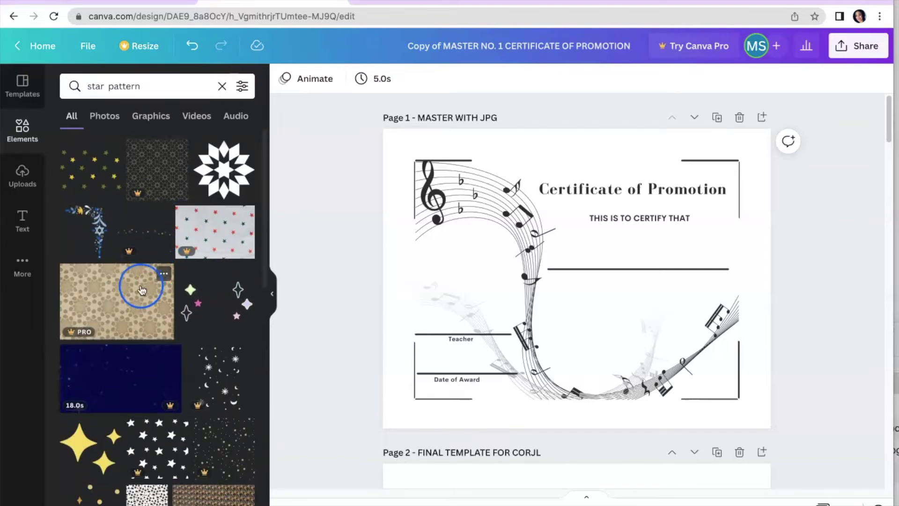
scroll(150, 325, "down", 4)
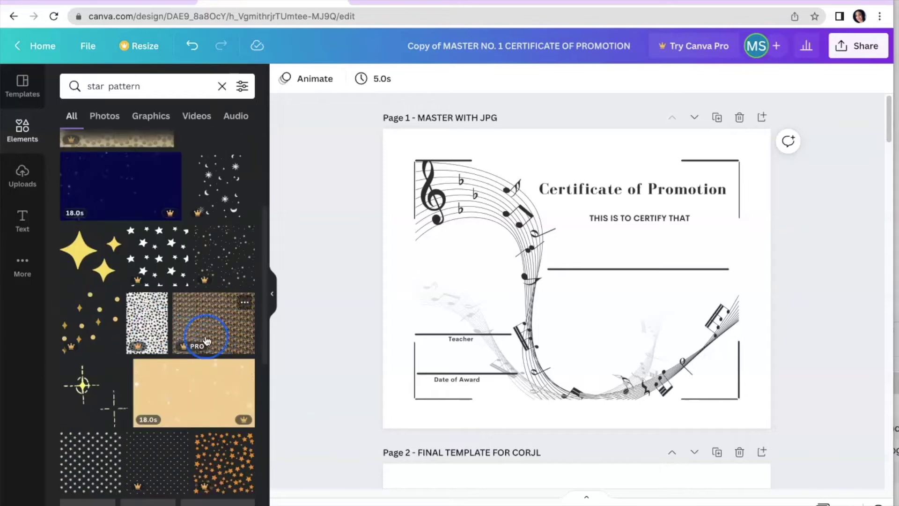
scroll(202, 333, "down", 2)
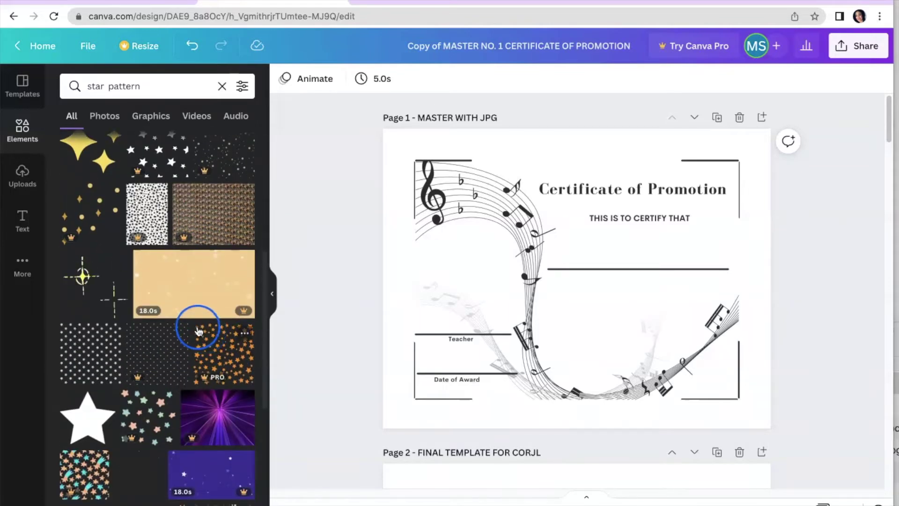
scroll(196, 328, "down", 2)
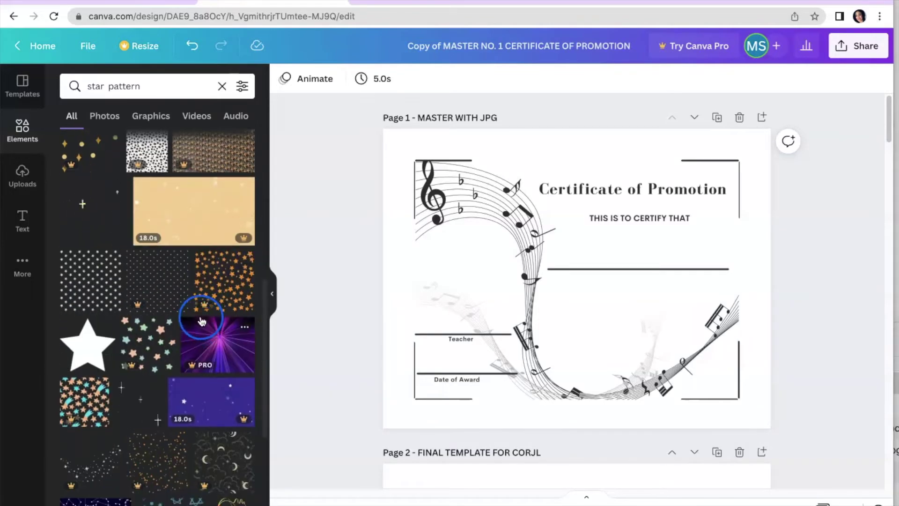
scroll(198, 322, "down", 1)
scroll(196, 316, "down", 5)
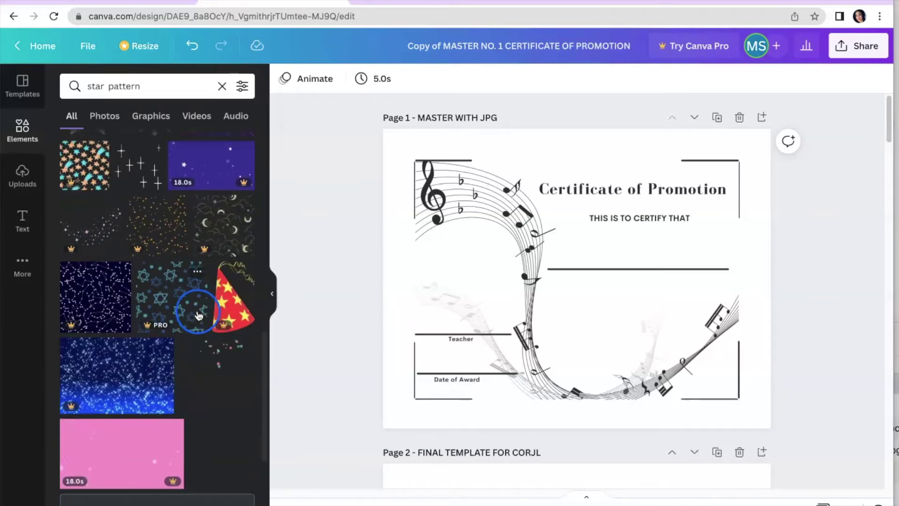
scroll(197, 313, "up", 7)
scroll(197, 312, "up", 5)
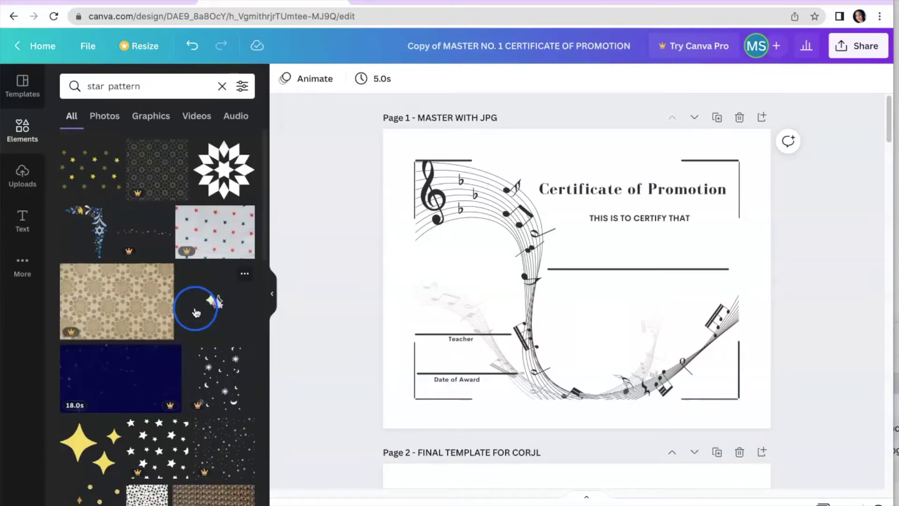
left_click(83, 167)
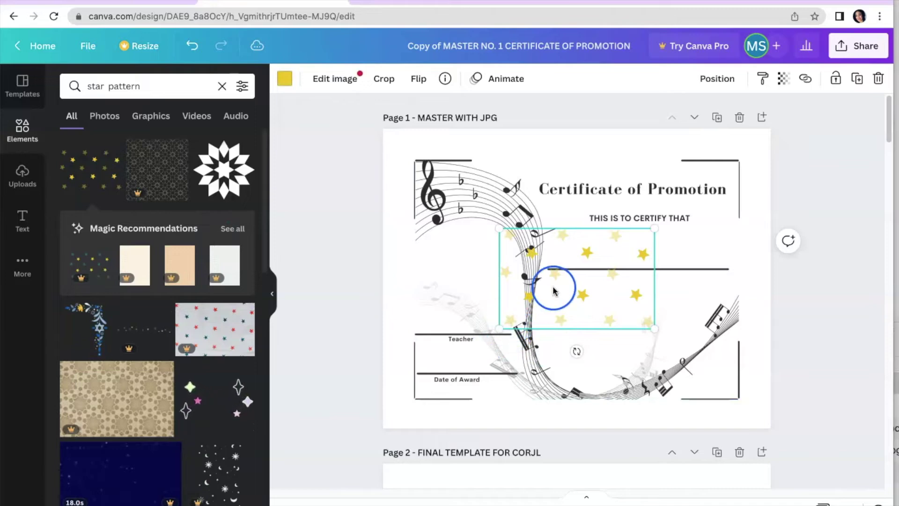
Reposition and shrink the star pattern graphic on the certificate
left_click_drag(559, 280, 450, 189)
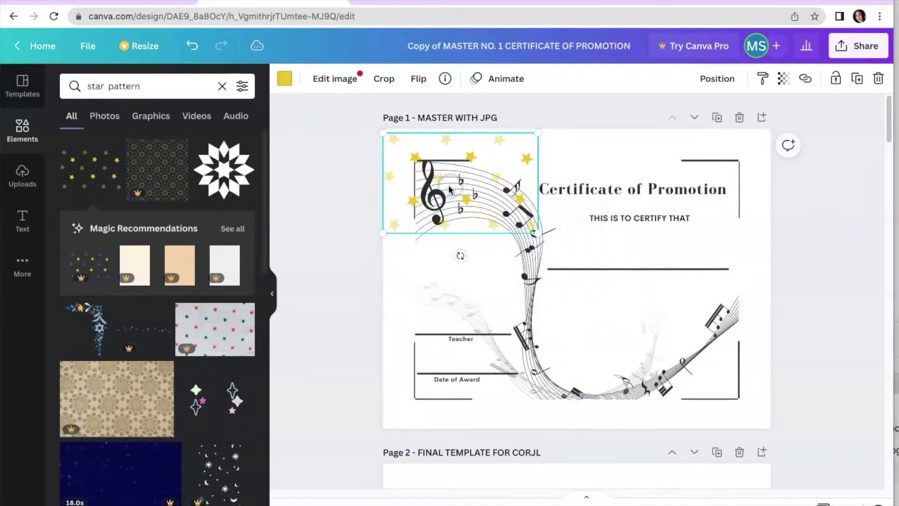
left_click_drag(406, 166, 405, 174)
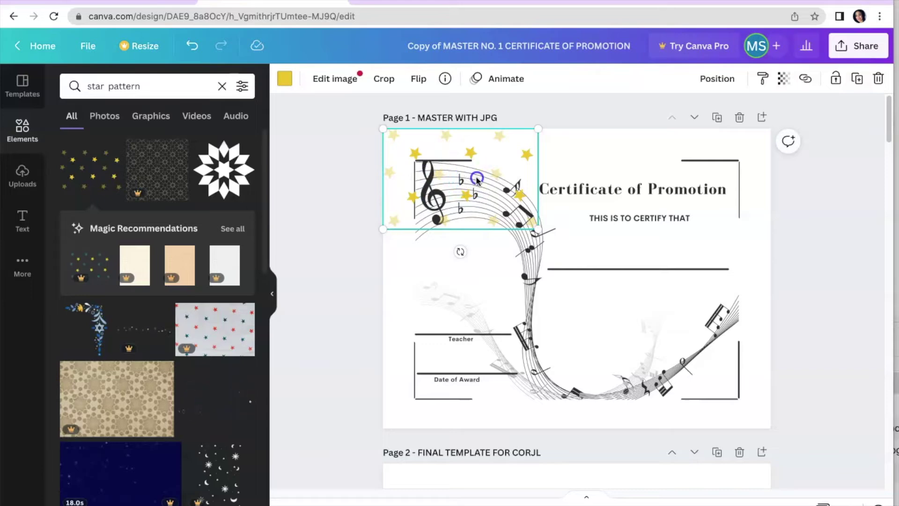
left_click_drag(477, 179, 506, 283)
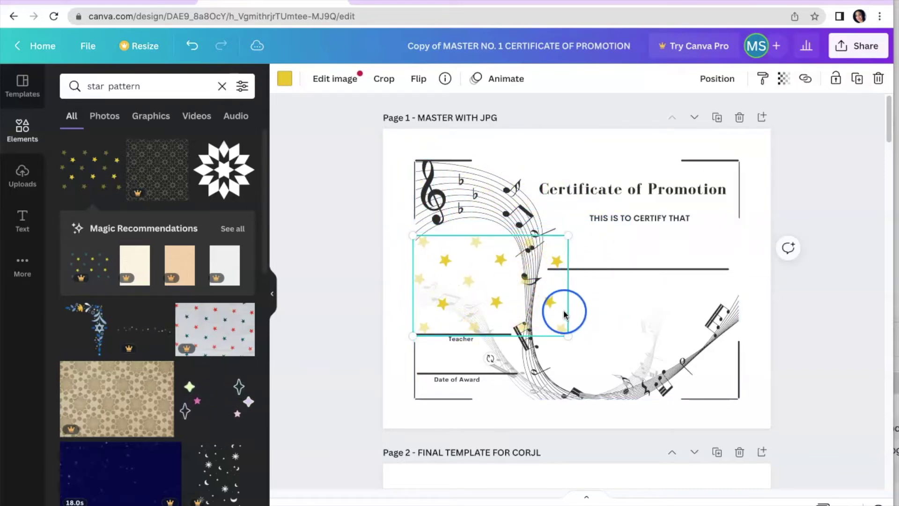
left_click_drag(567, 334, 515, 297)
left_click_drag(464, 267, 468, 277)
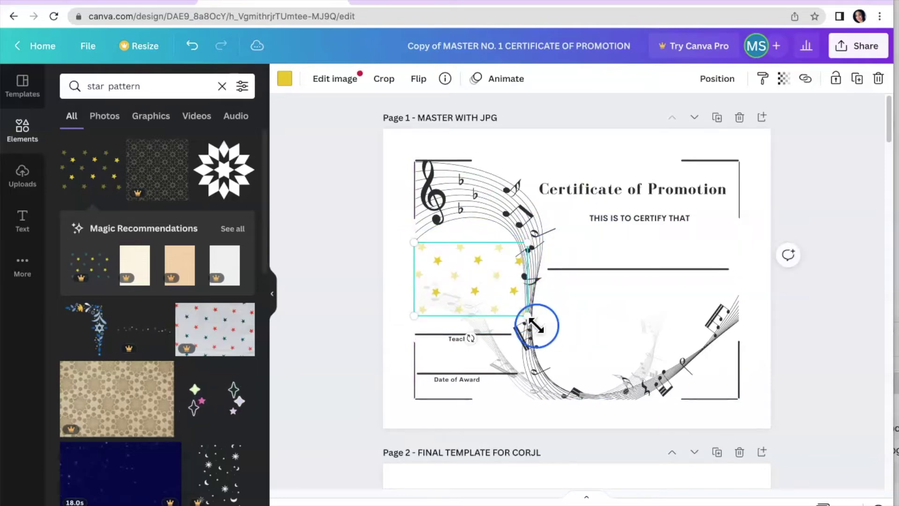
Recolour the stars pink, move them top-right and send them backward behind the certificate
left_click(283, 78)
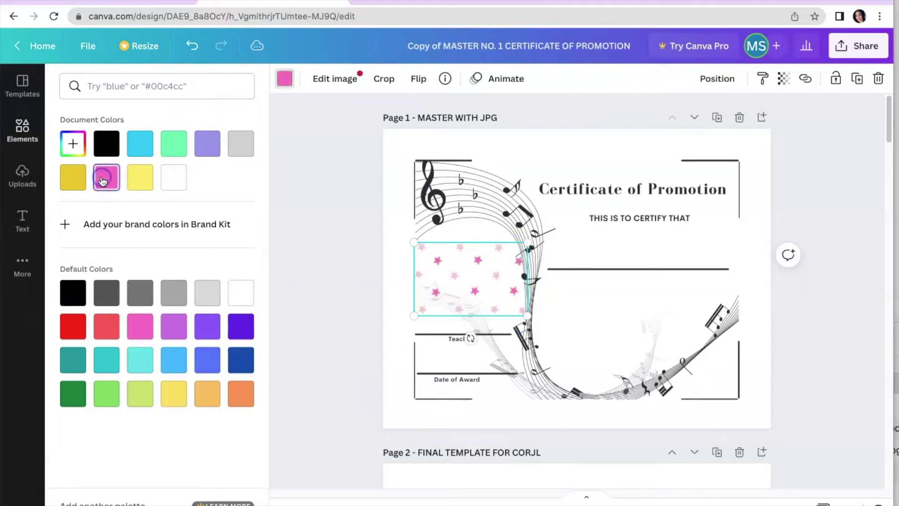
left_click_drag(451, 285, 690, 173)
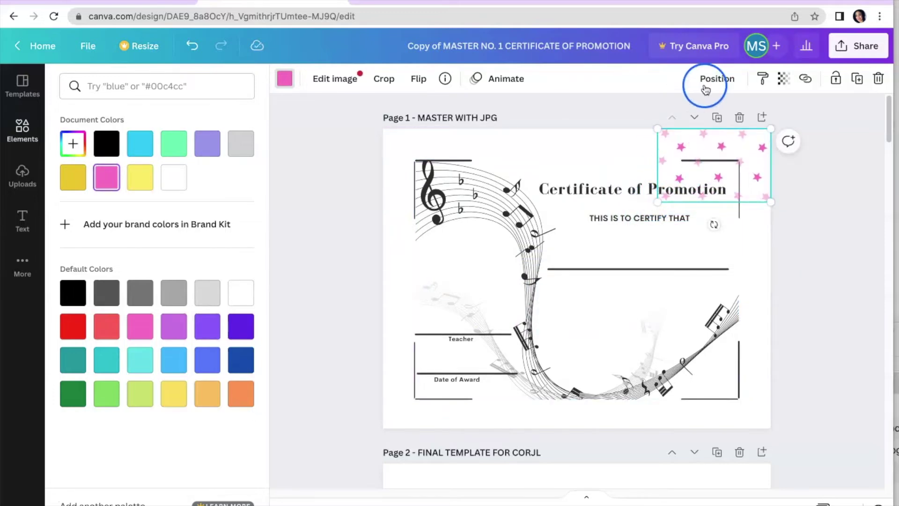
left_click(717, 79)
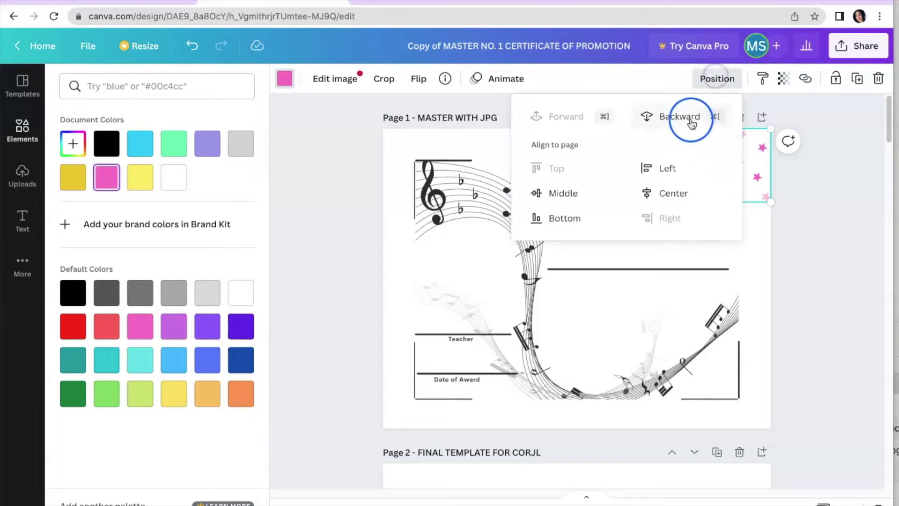
left_click(682, 116)
Stretch the pink star graphic outward until it covers all of Page 1
left_click(656, 204)
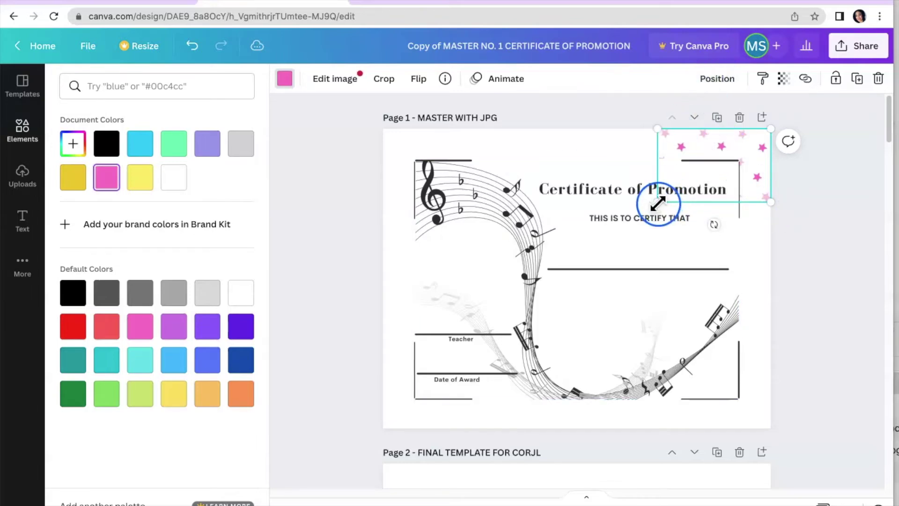
left_click_drag(657, 202, 358, 341)
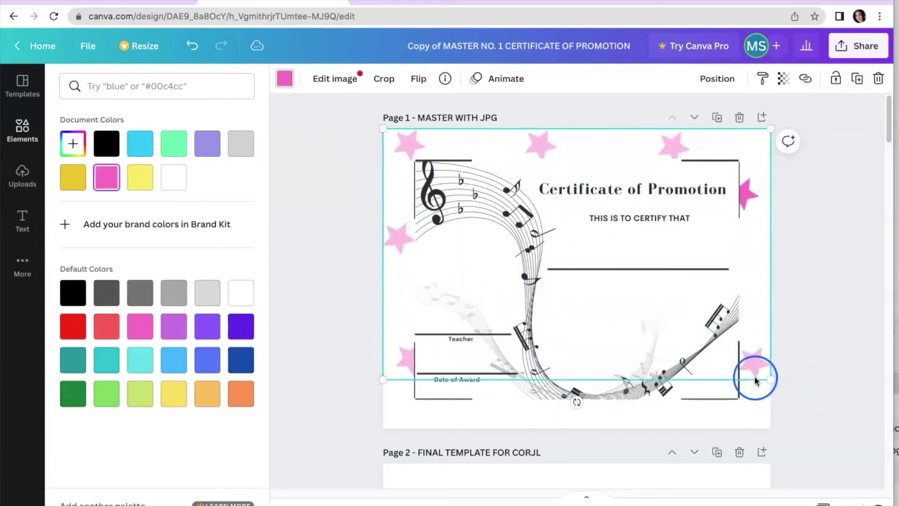
left_click_drag(769, 379, 814, 467)
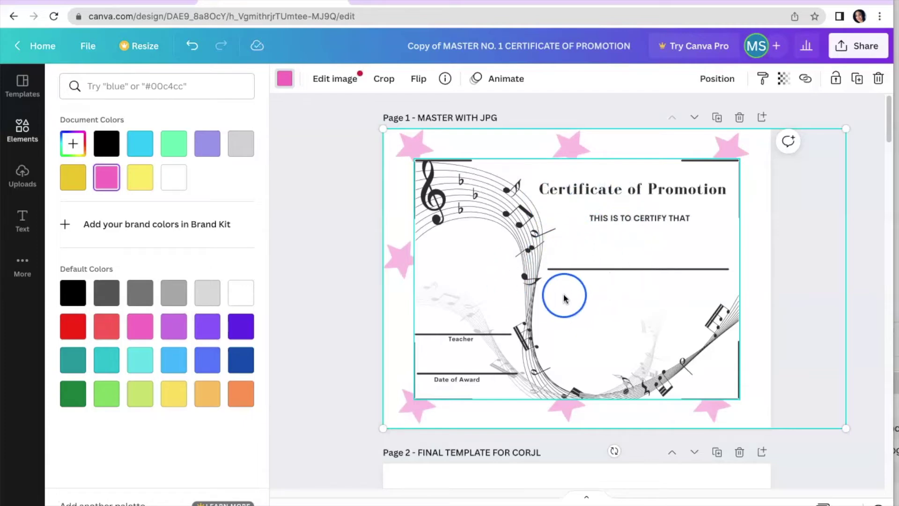
Clear the 'star pattern' search so Elements shows its default categories again
left_click(22, 175)
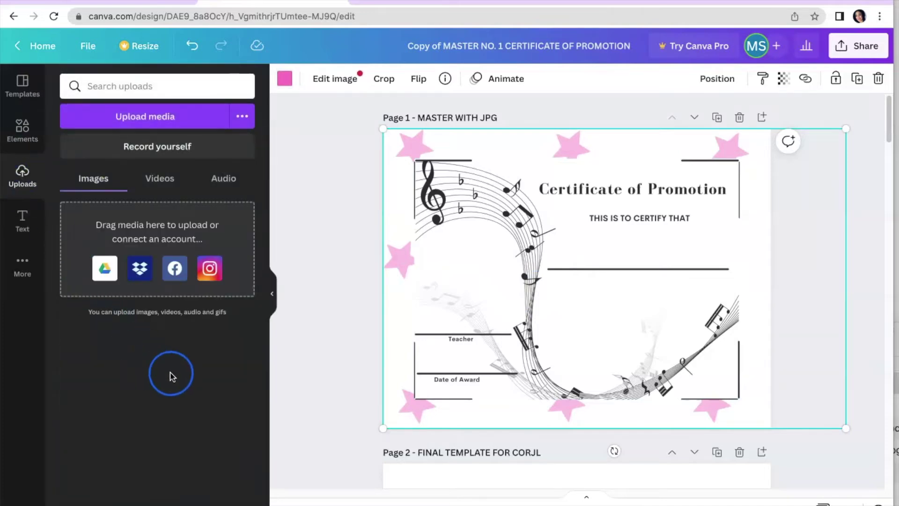
left_click(22, 127)
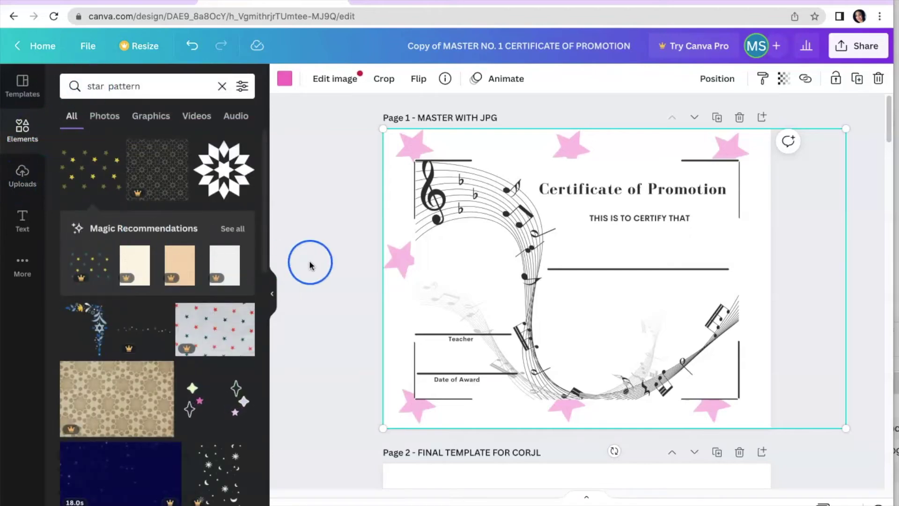
left_click(433, 235)
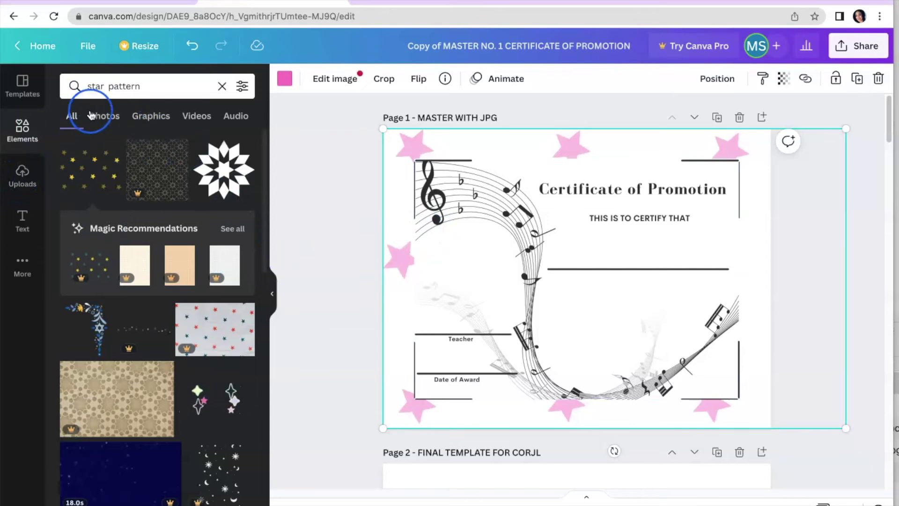
left_click(222, 87)
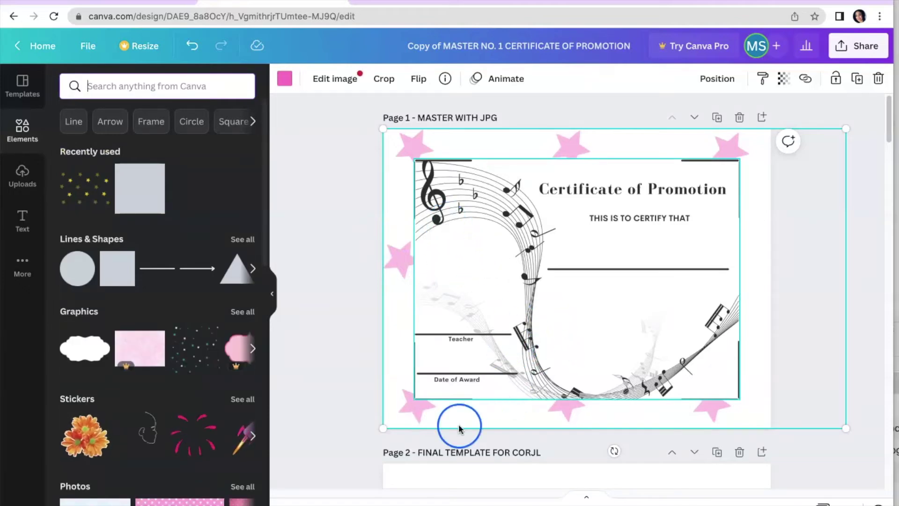
Deselect the image, zoom in on the certificate and hide the side panel
left_click(337, 388)
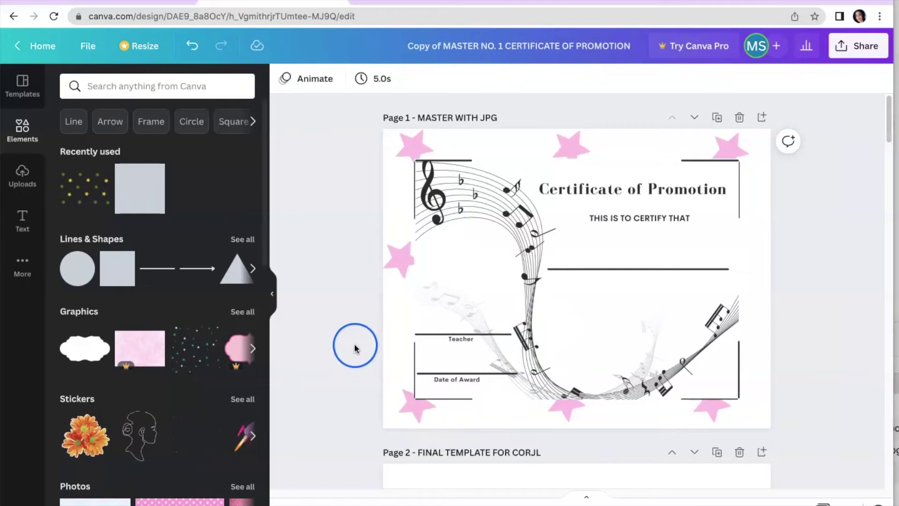
left_click(704, 504)
left_click(274, 296)
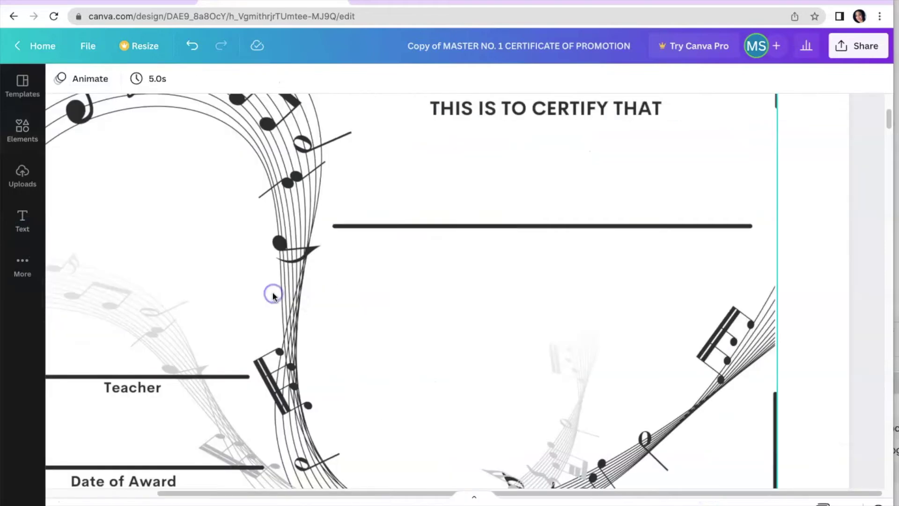
Look around the zoomed certificate, then bring up the Text panel
left_click_drag(301, 487, 256, 485)
scroll(256, 484, "left", 5)
left_click(192, 472)
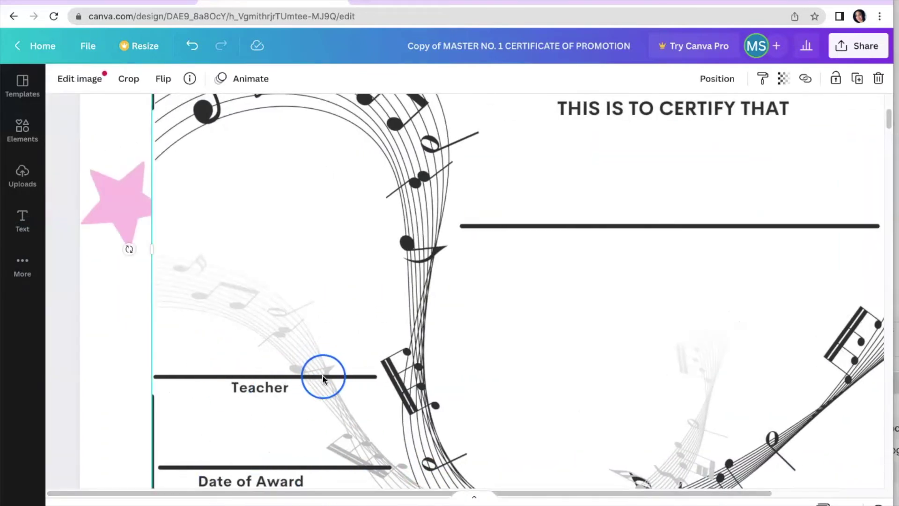
scroll(322, 375, "down", 2)
scroll(320, 383, "down", 1)
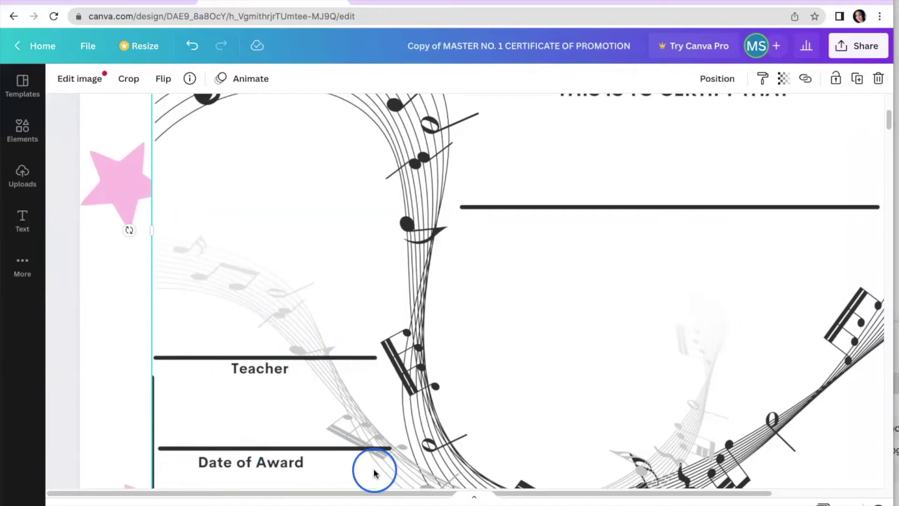
left_click_drag(557, 495, 688, 488)
scroll(638, 353, "up", 3)
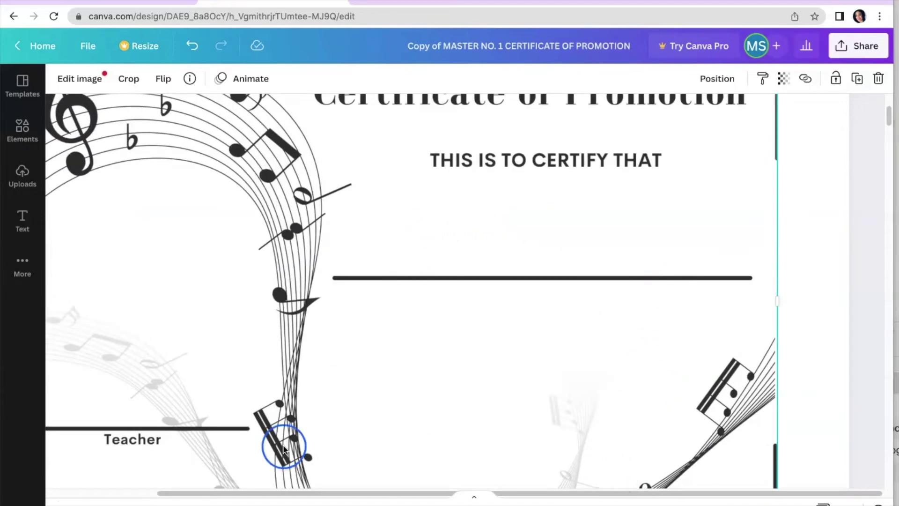
scroll(686, 503, "down", 3)
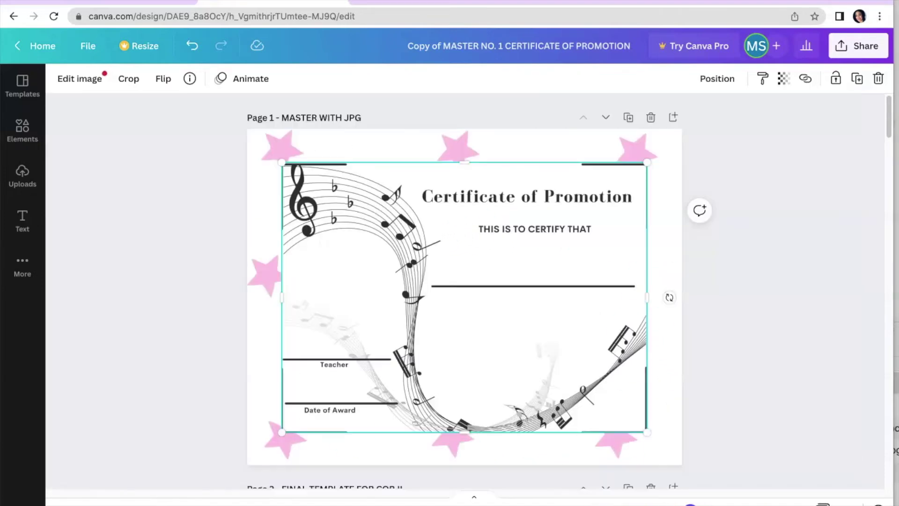
left_click(22, 220)
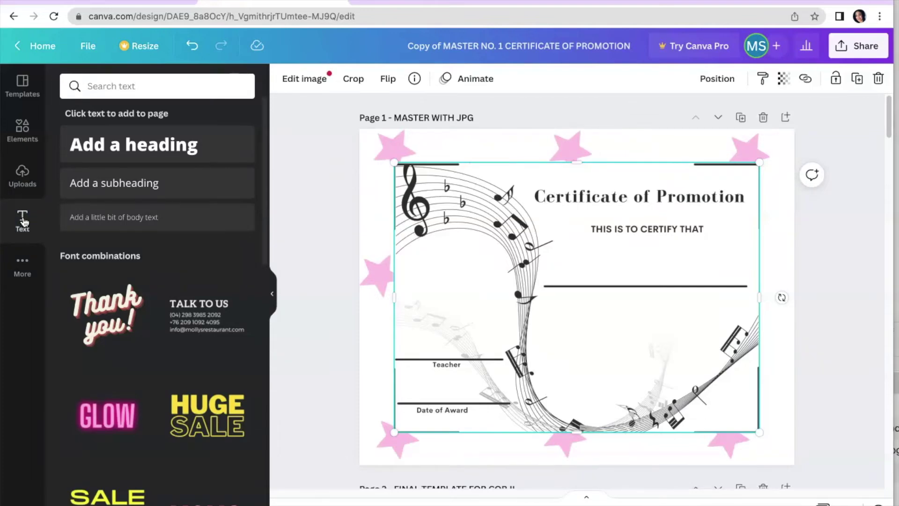
Add an 'Add a subheading' text box and set it in Bukhari Script
left_click(133, 184)
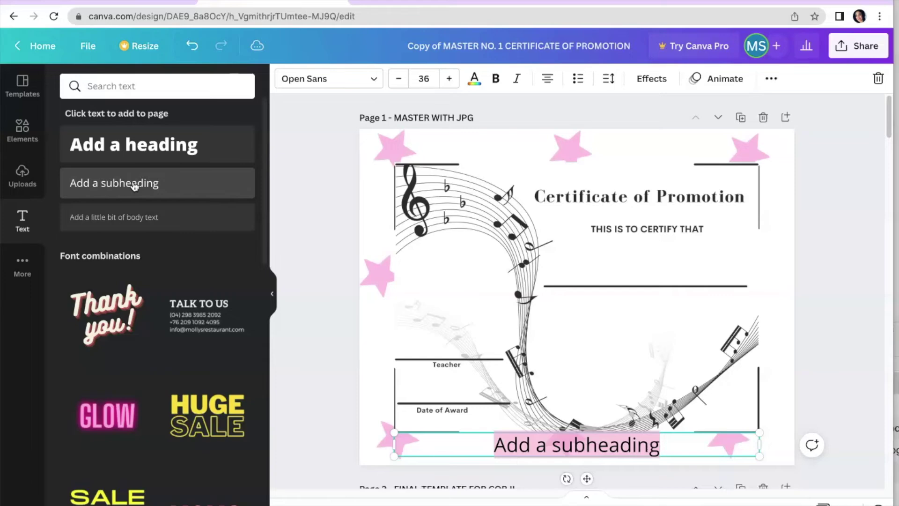
left_click(266, 71)
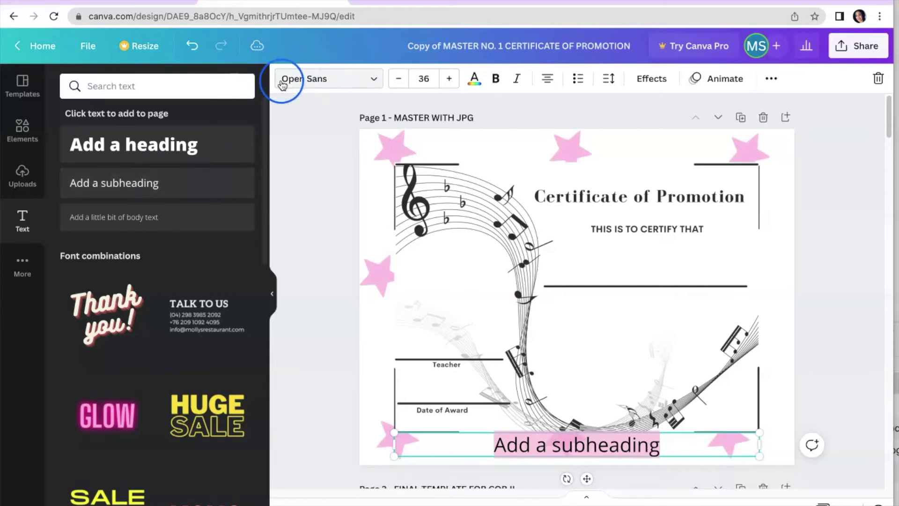
left_click(375, 83)
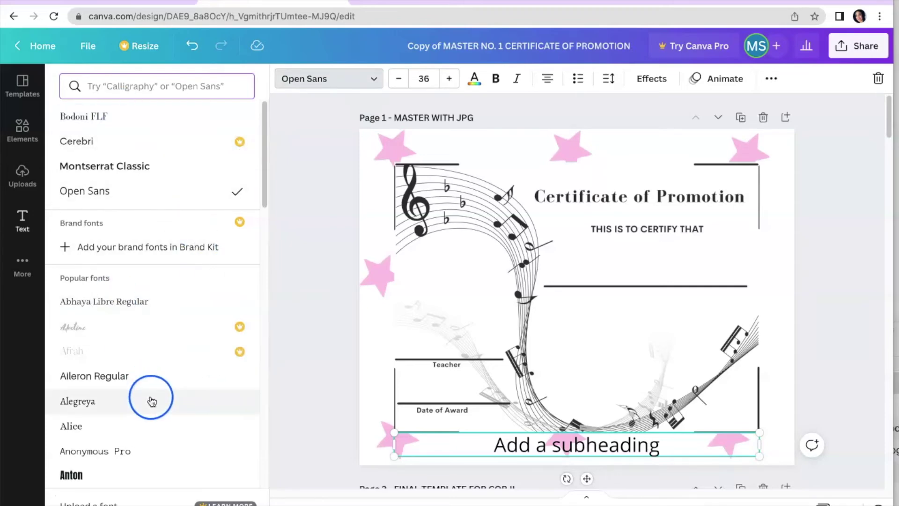
scroll(150, 396, "down", 8)
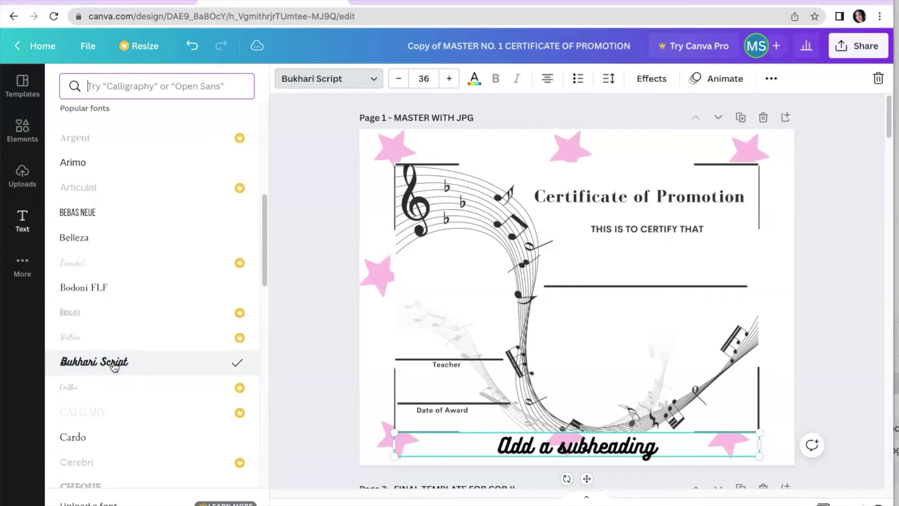
left_click(445, 301)
left_click(555, 283)
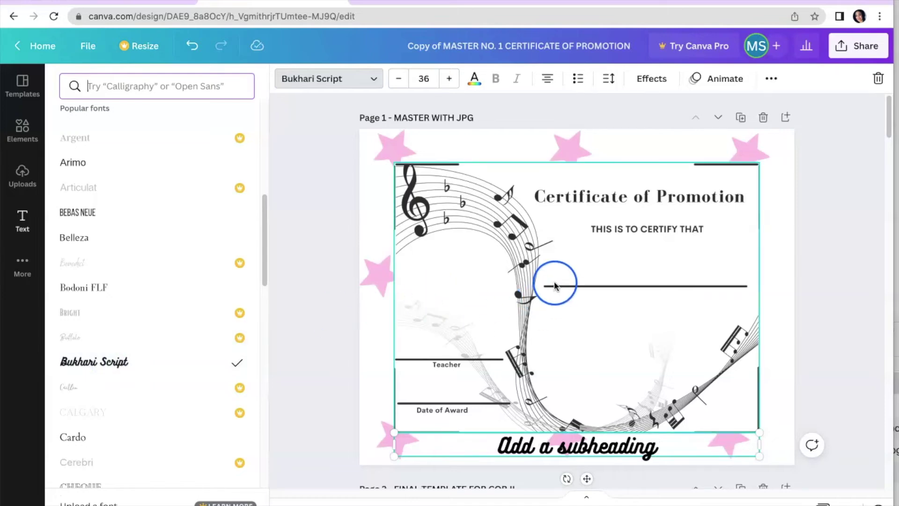
left_click(558, 279)
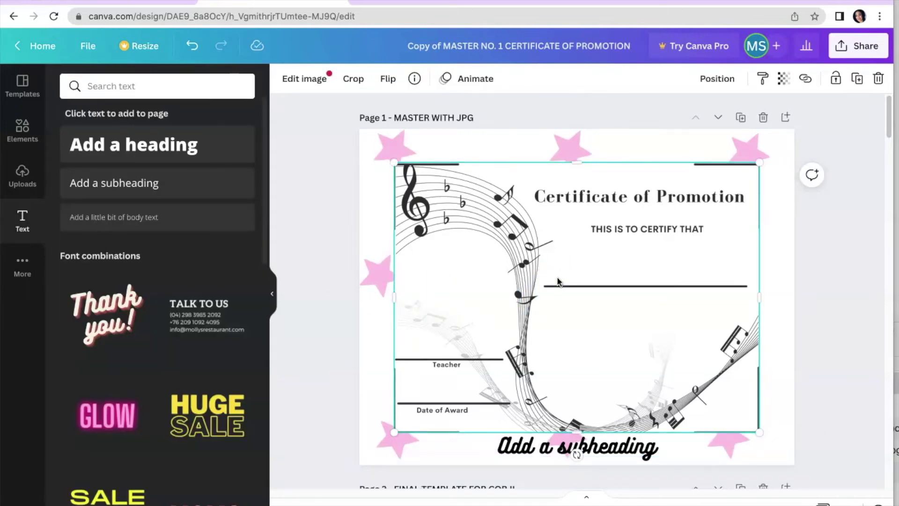
Move the paragraph box up and place the script subheading on the name line
left_click(587, 440)
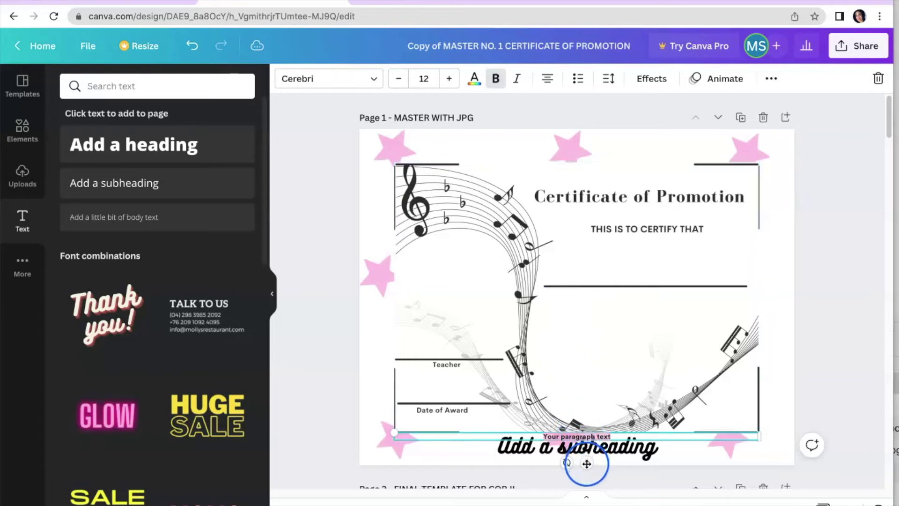
left_click_drag(586, 463, 592, 408)
left_click_drag(580, 446, 614, 316)
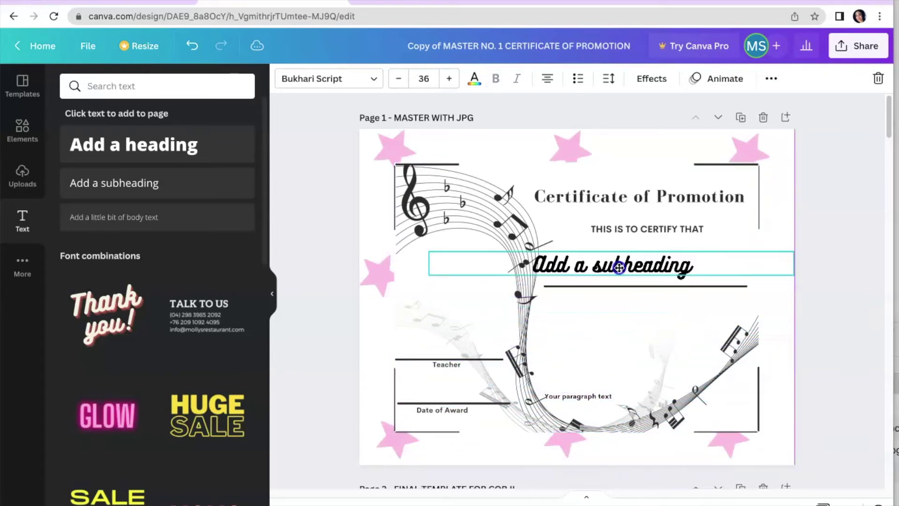
left_click_drag(619, 267, 644, 274)
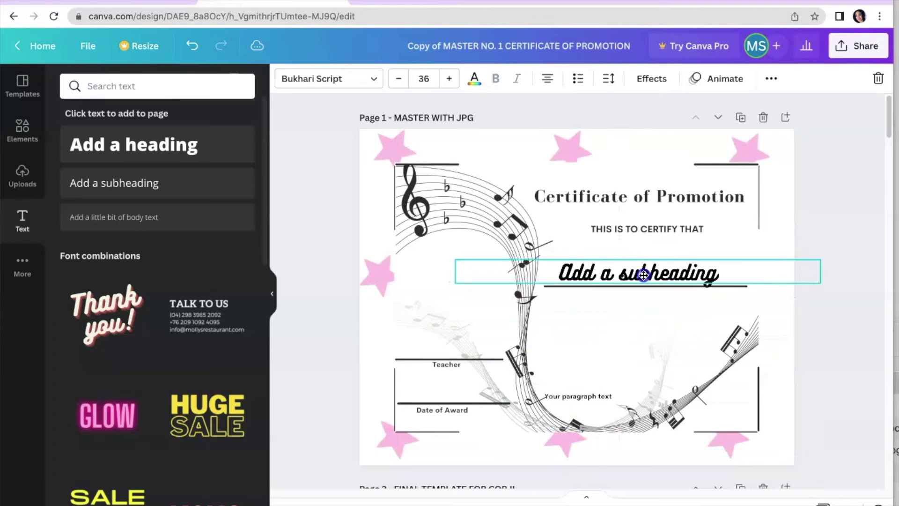
Replace the subheading text with the student's full name
double_click(625, 275)
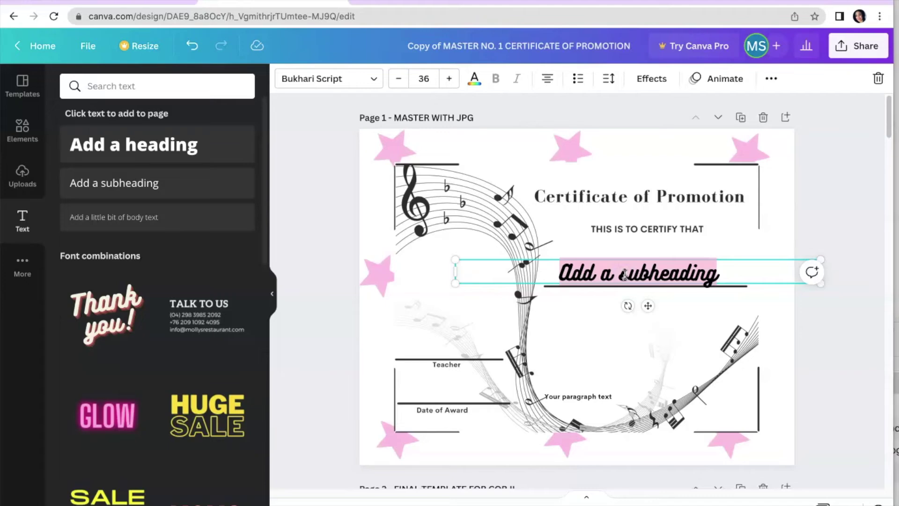
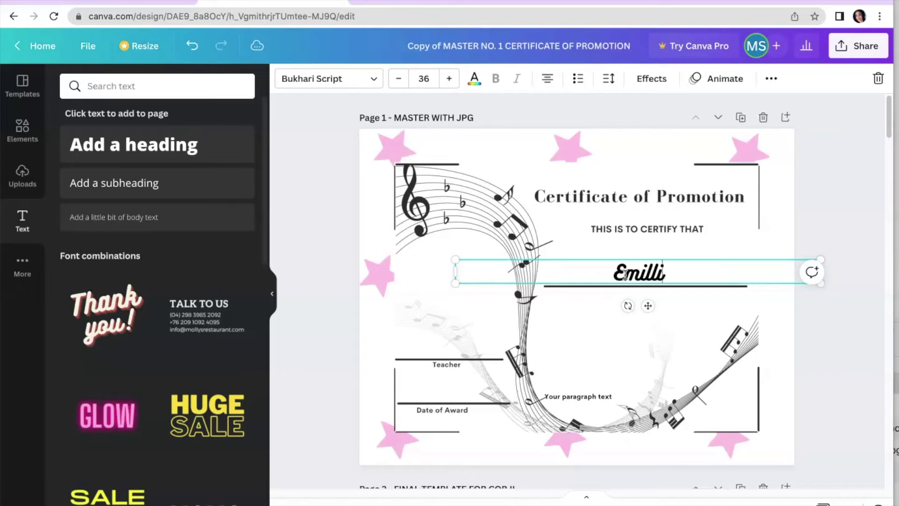
left_click(609, 305)
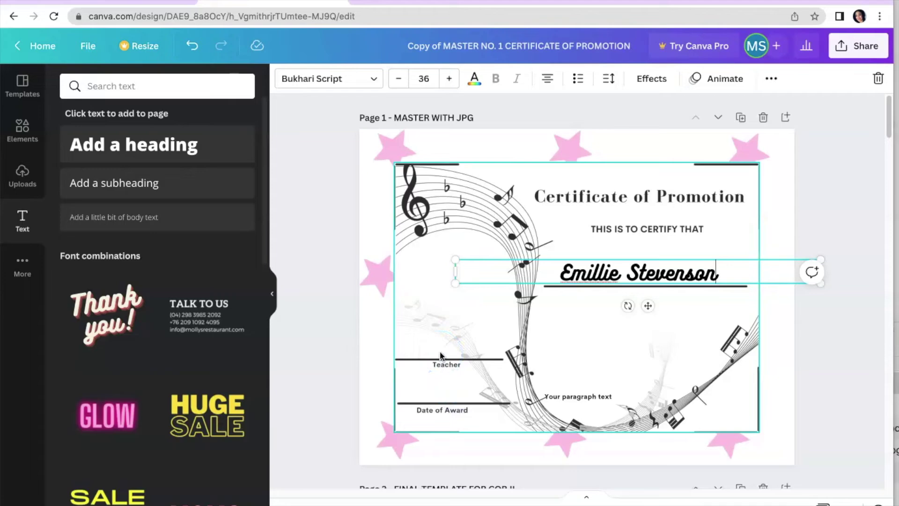
type("t")
key("BackSpace")
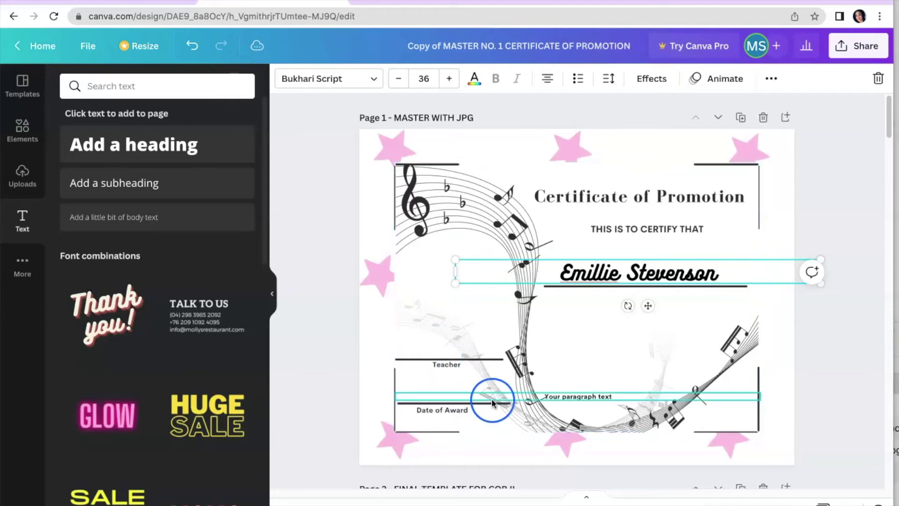
Duplicate the paragraph text box onto the Teacher line and set its font to Bodoni FLF
left_click(490, 399)
left_click(490, 399)
key("ctrl+d")
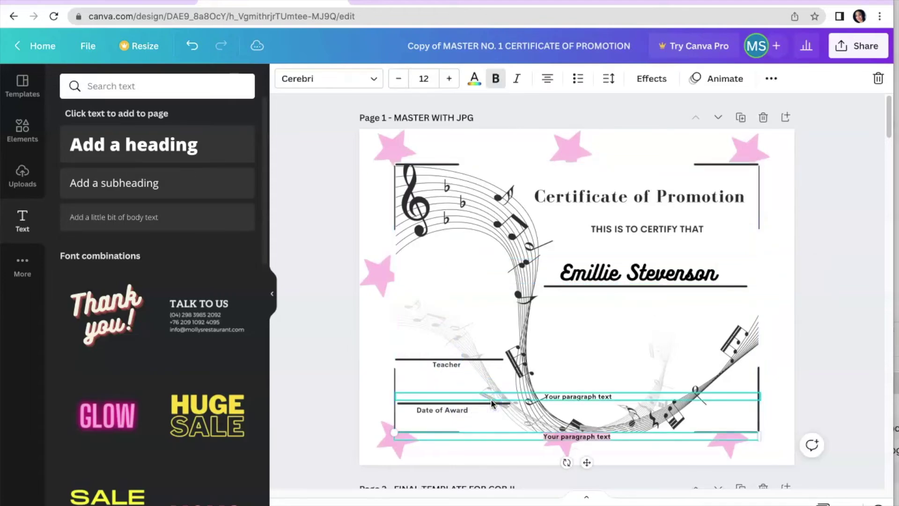
left_click_drag(588, 465, 458, 377)
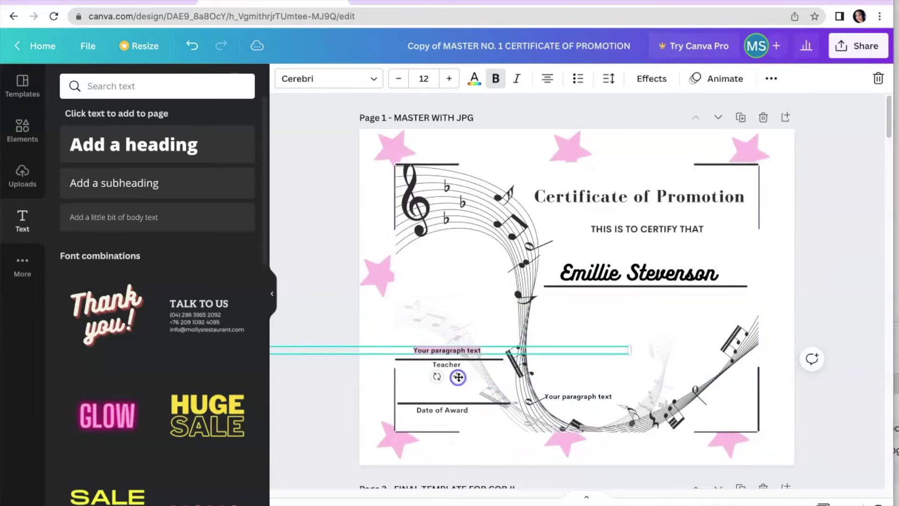
left_click(464, 349)
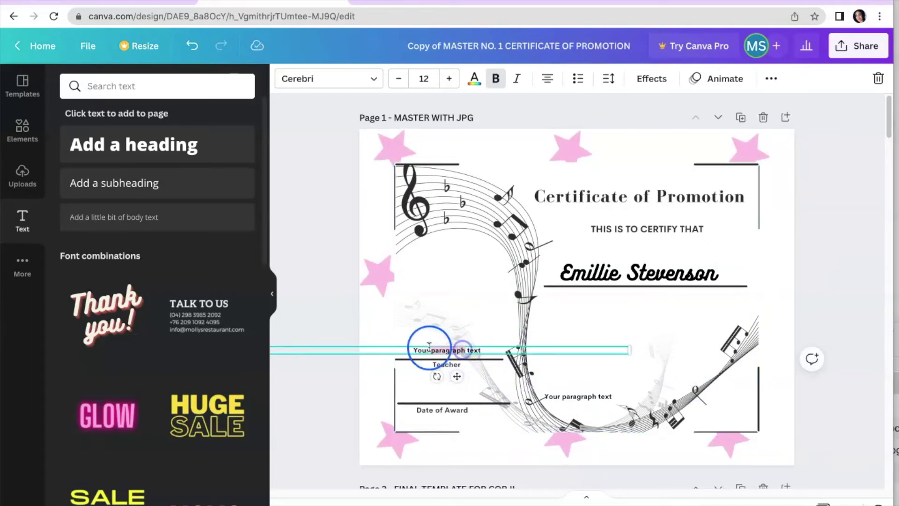
left_click_drag(412, 352, 432, 351)
left_click(474, 350)
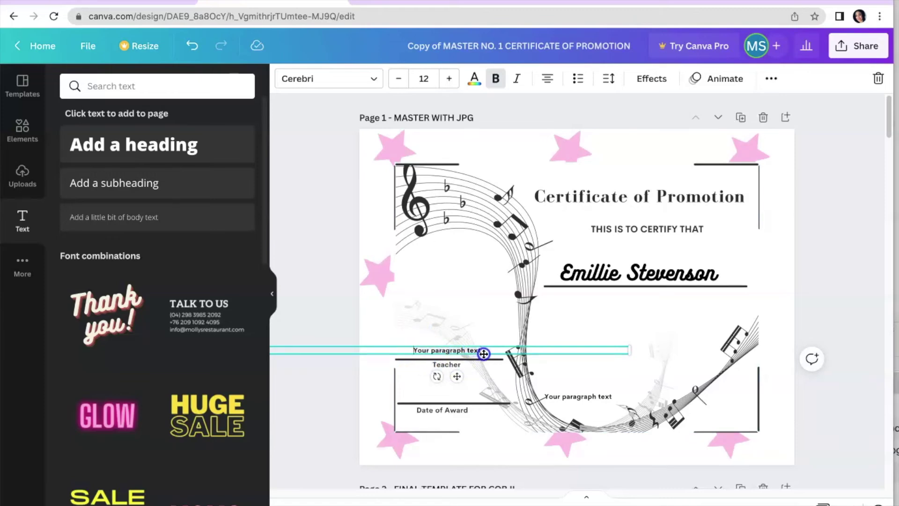
left_click(374, 81)
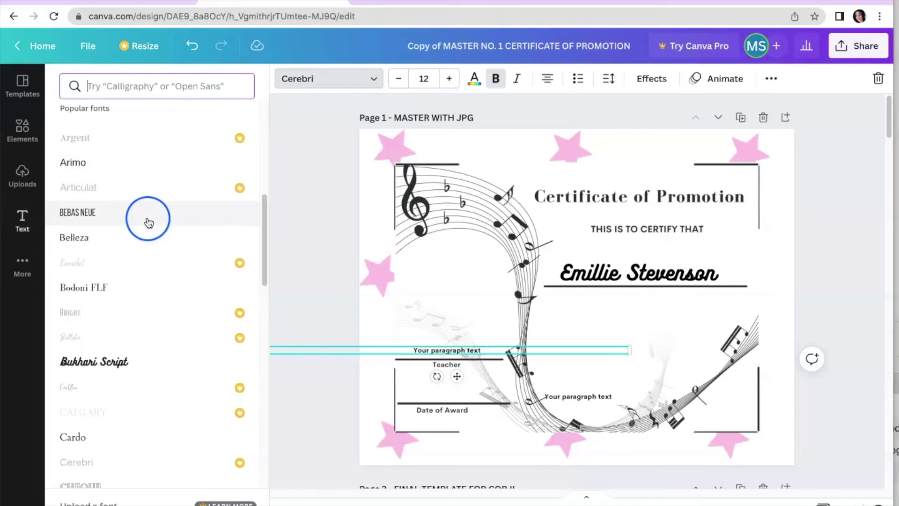
left_click(127, 288)
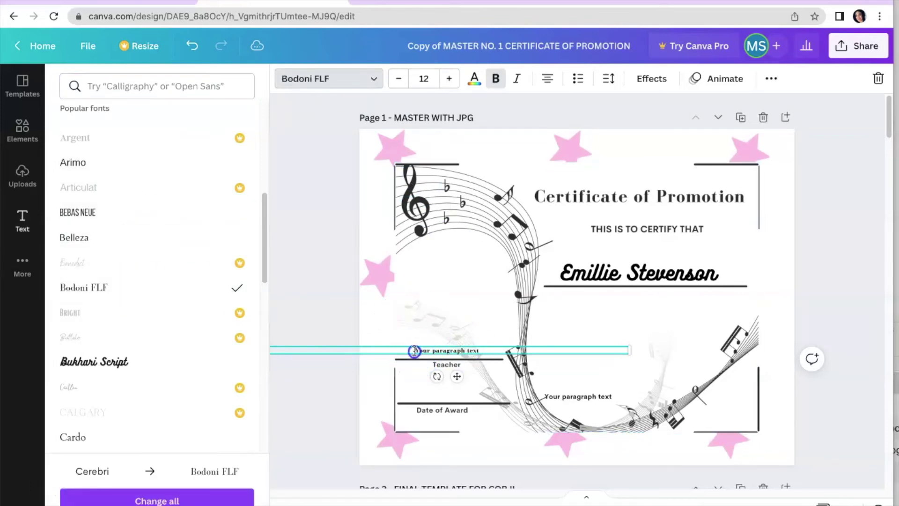
Fill in 'music teacher' and place '1 - March - 2022' on the Date of Award line
double_click(488, 352)
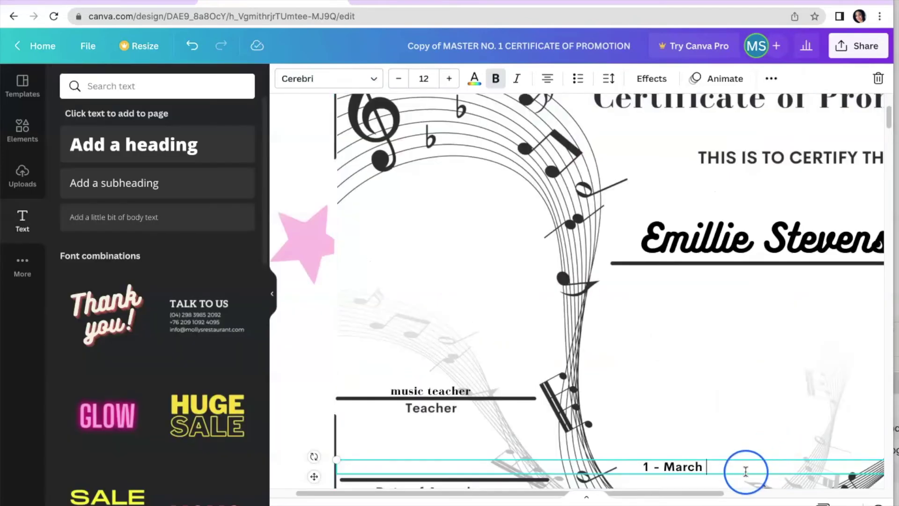
type("- March -")
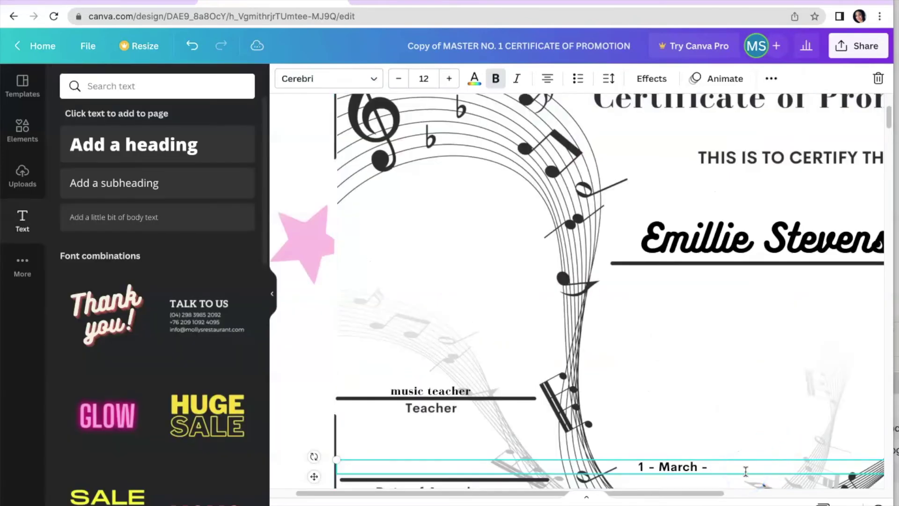
type("2022")
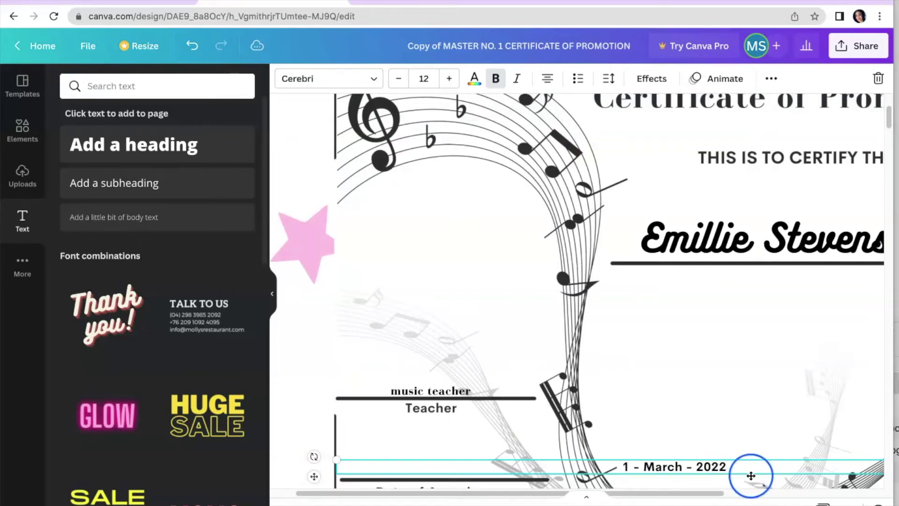
left_click_drag(789, 474, 558, 475)
scroll(552, 462, "down", 2)
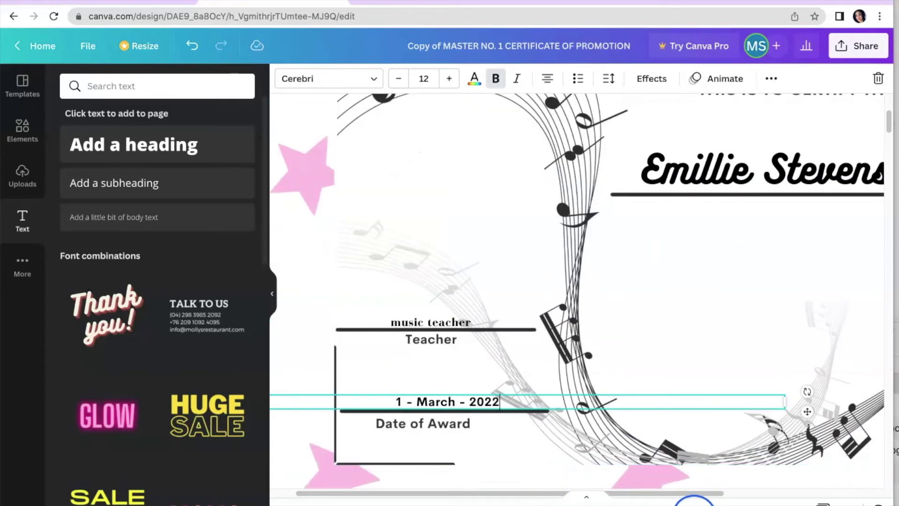
left_click(690, 504)
left_click(827, 415)
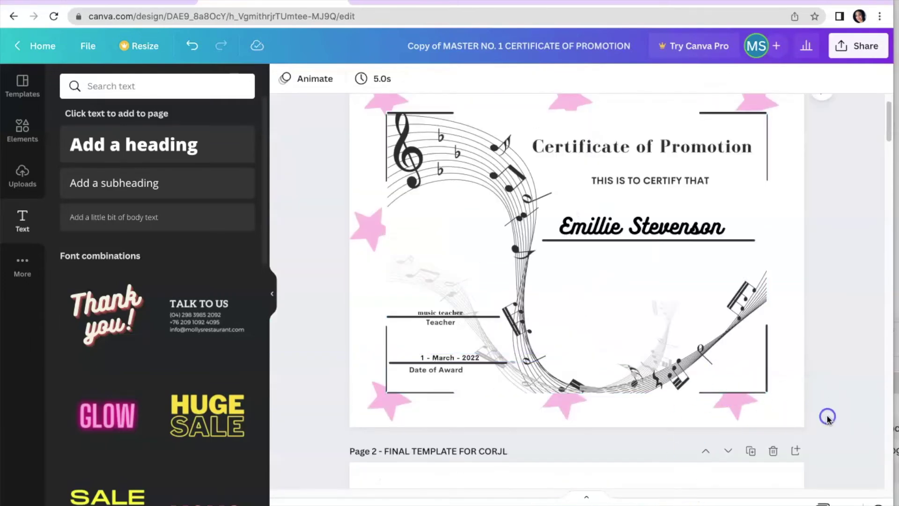
scroll(832, 391, "up", 2)
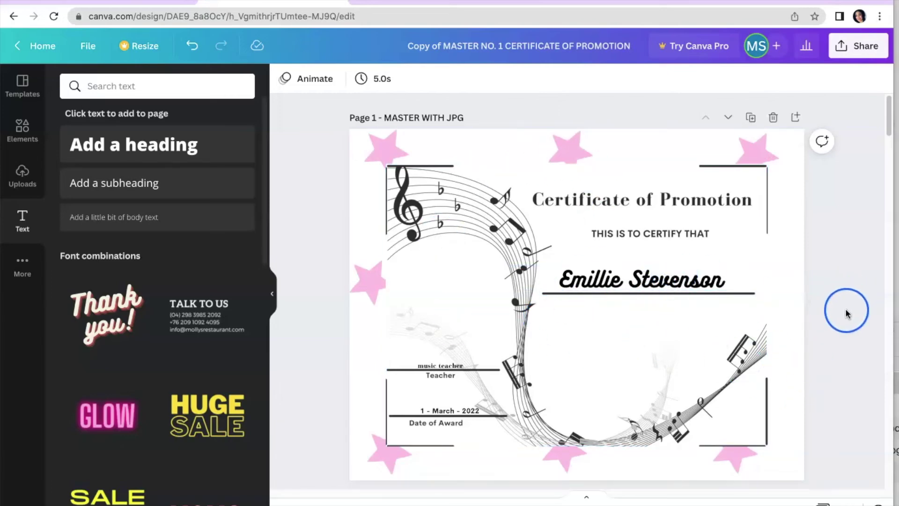
left_click(751, 118)
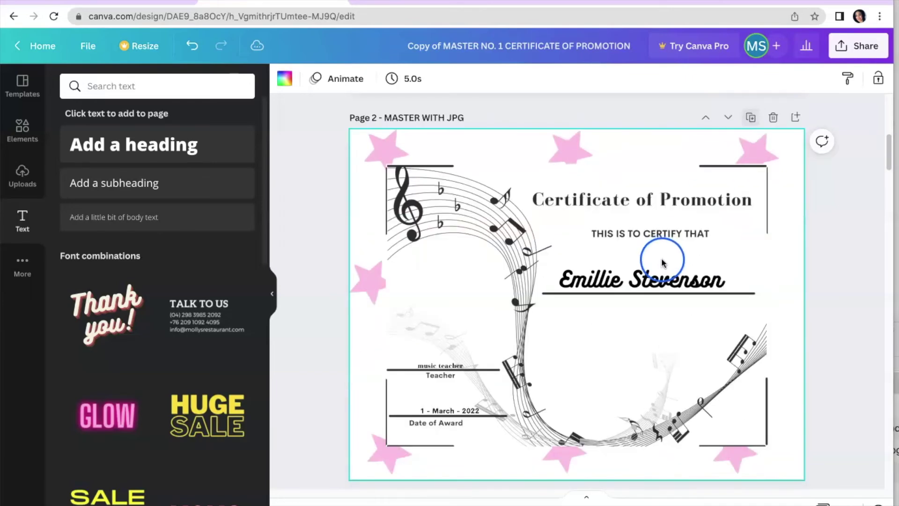
left_click(655, 280)
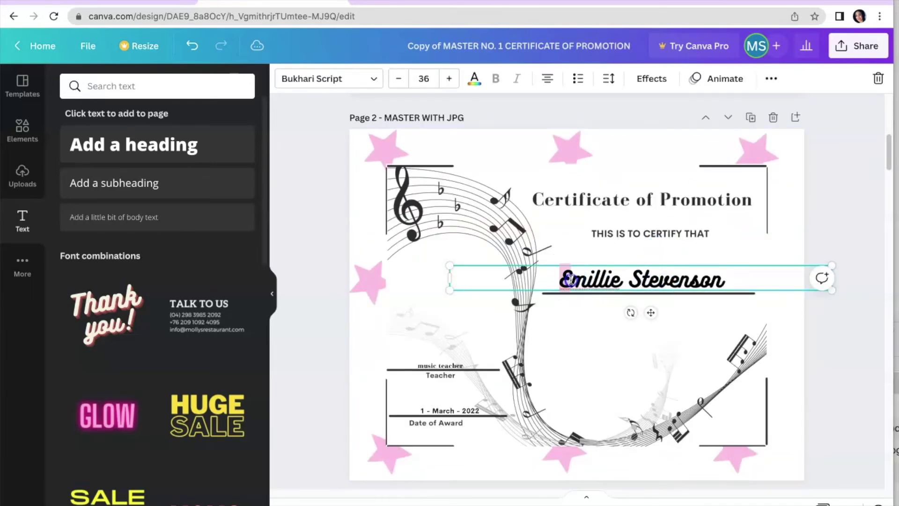
left_click_drag(562, 279, 707, 273)
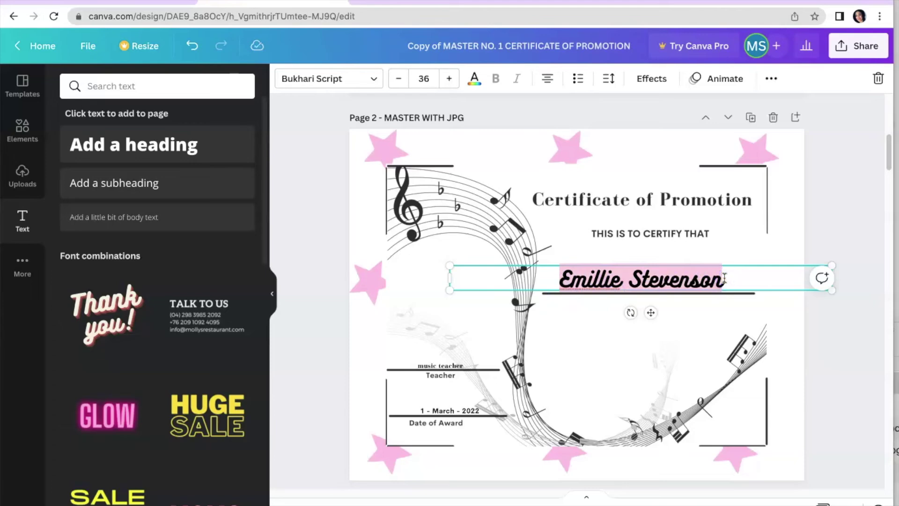
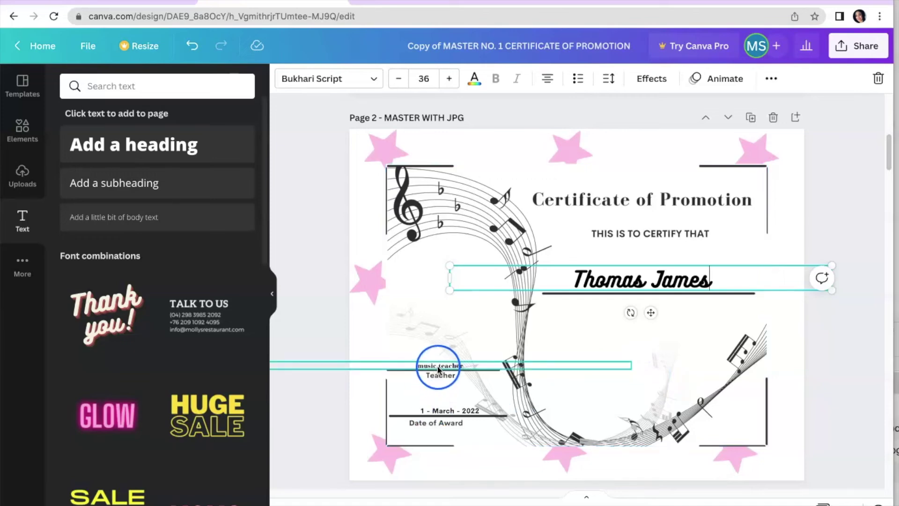
left_click(388, 465)
Recolour the page 2 background stars from pink to the teal document colour
left_click(284, 78)
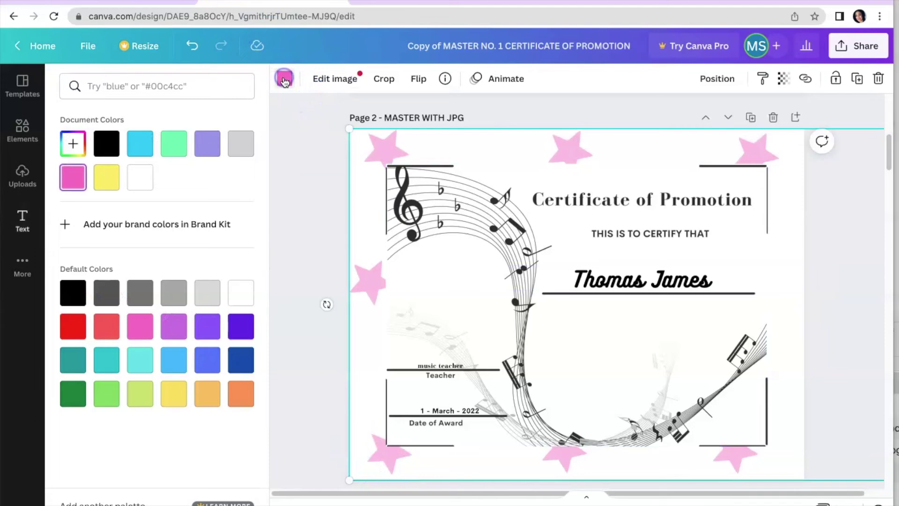
left_click(135, 144)
left_click(826, 344)
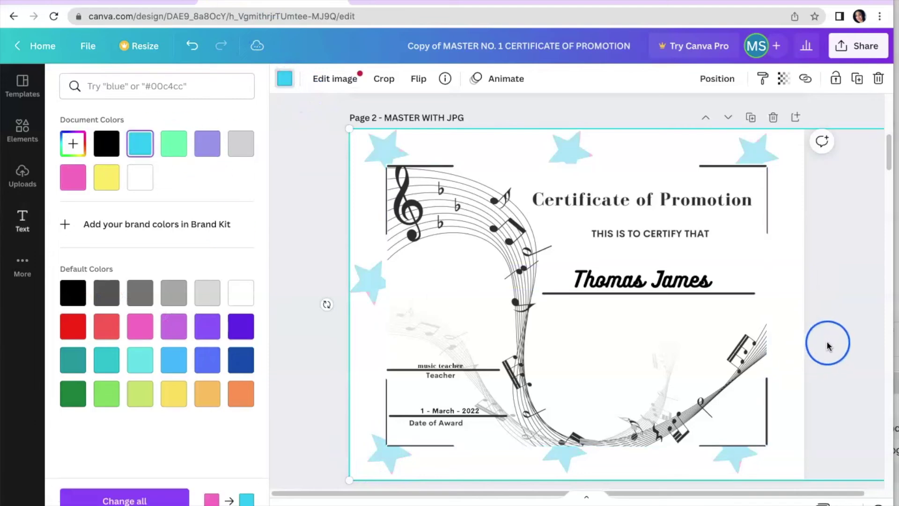
left_click(779, 397)
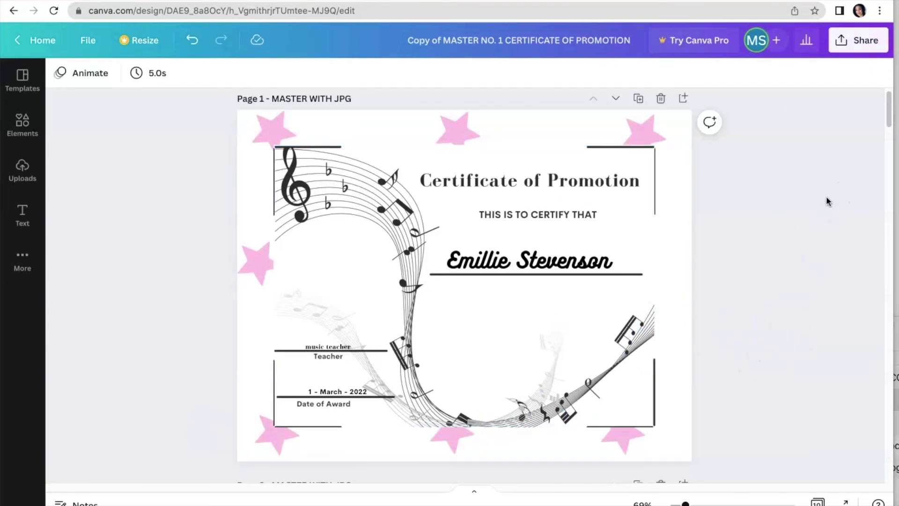
left_click(840, 46)
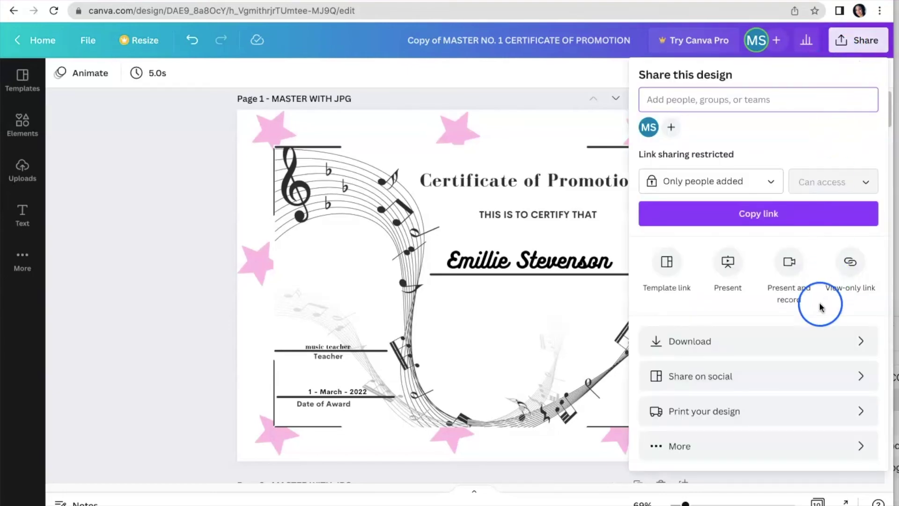
left_click(727, 341)
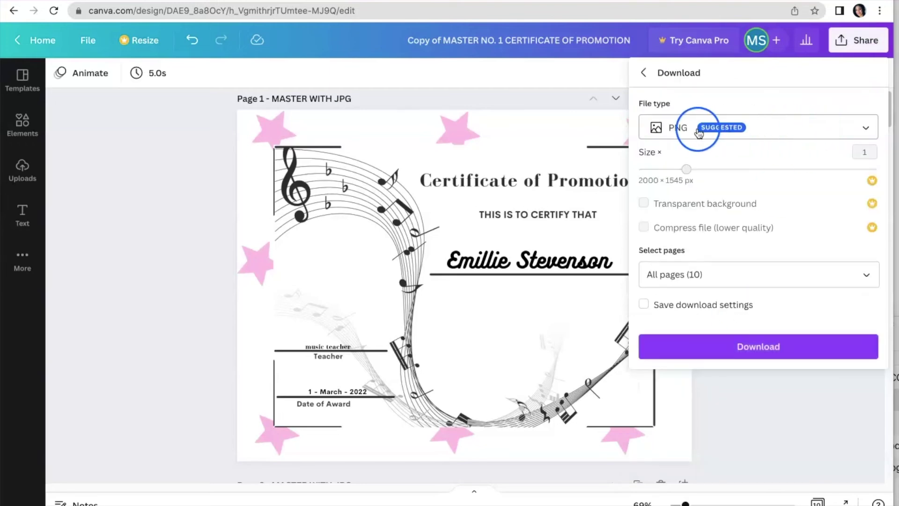
left_click(861, 127)
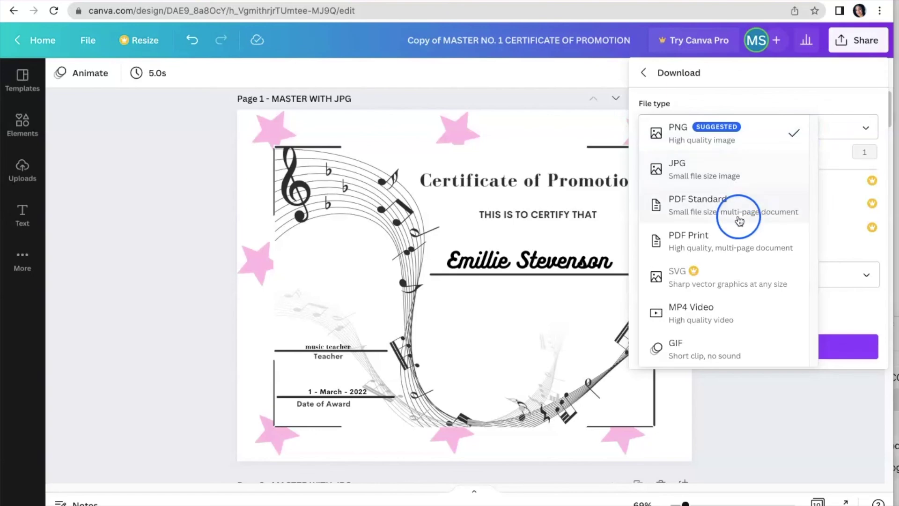
left_click(725, 250)
left_click(713, 209)
left_click(702, 251)
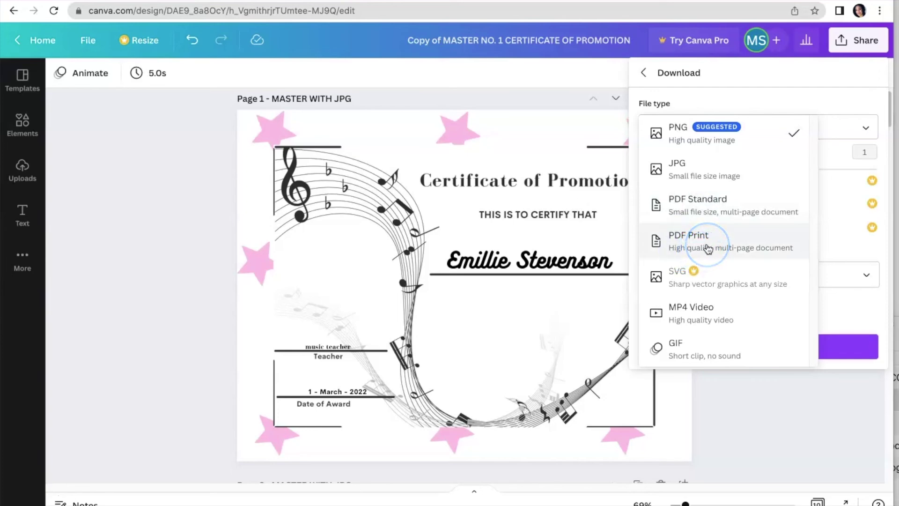
left_click(704, 236)
left_click(704, 238)
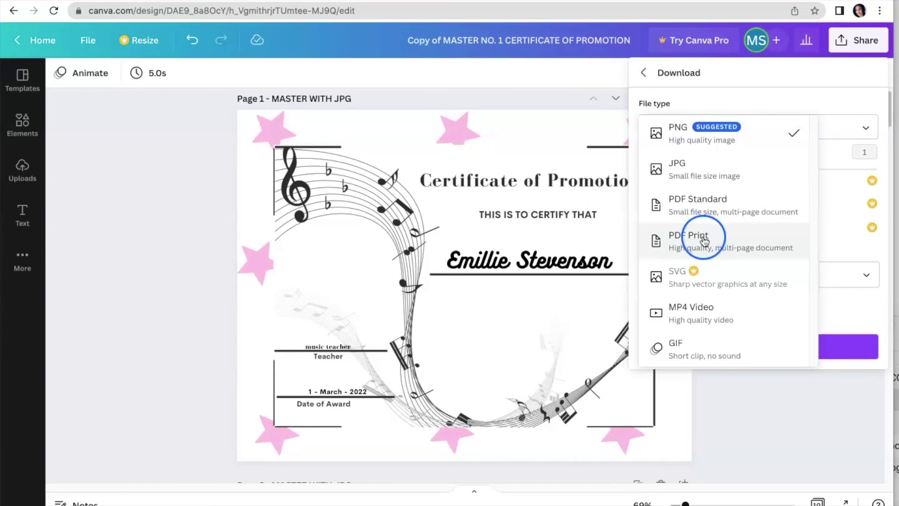
left_click(704, 238)
left_click(841, 205)
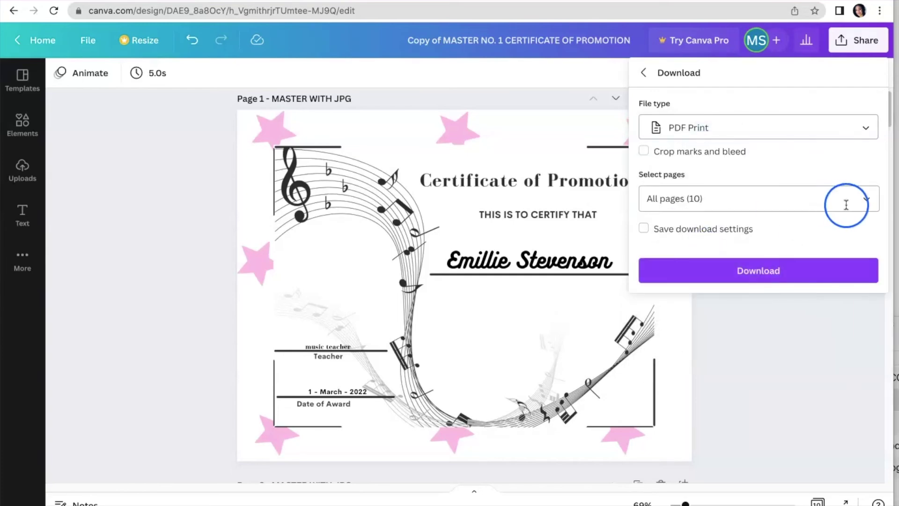
left_click(865, 200)
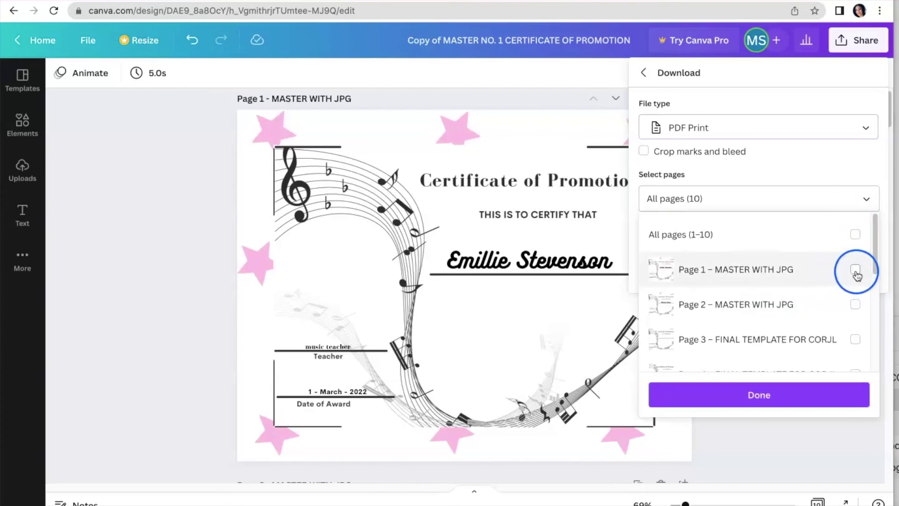
left_click(756, 426)
left_click(518, 88)
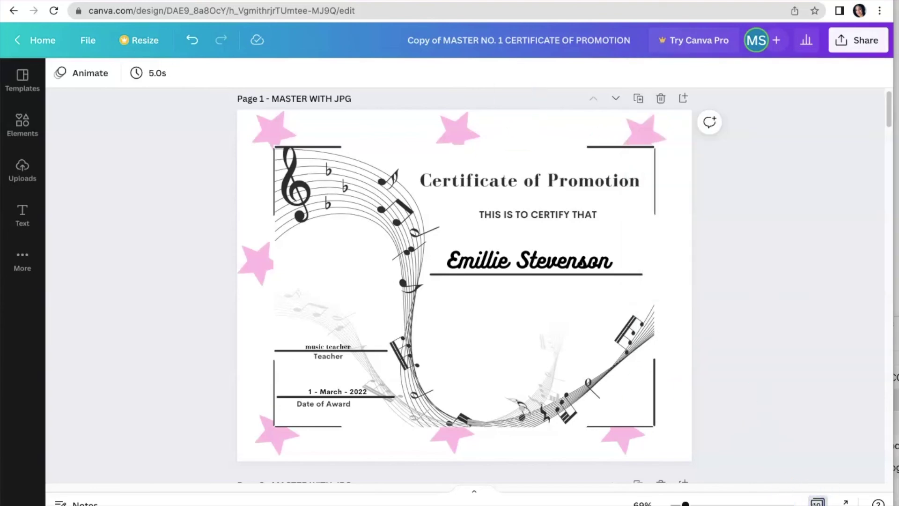
left_click(817, 502)
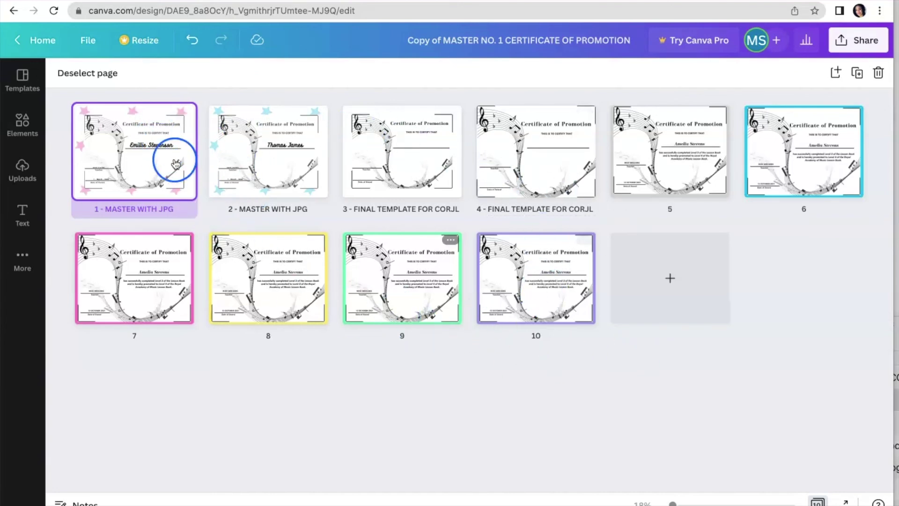
Download only page 1 as a PDF Print file from Share > Download
left_click(841, 42)
left_click(792, 341)
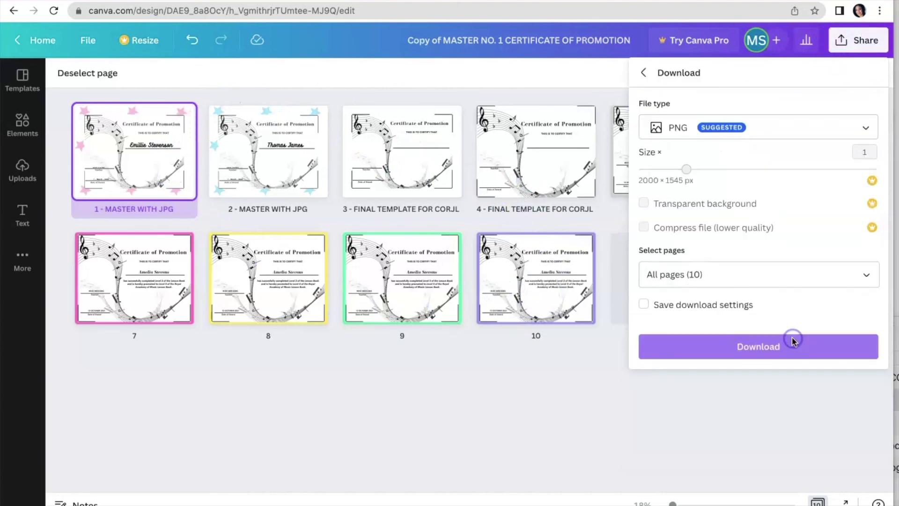
left_click(854, 131)
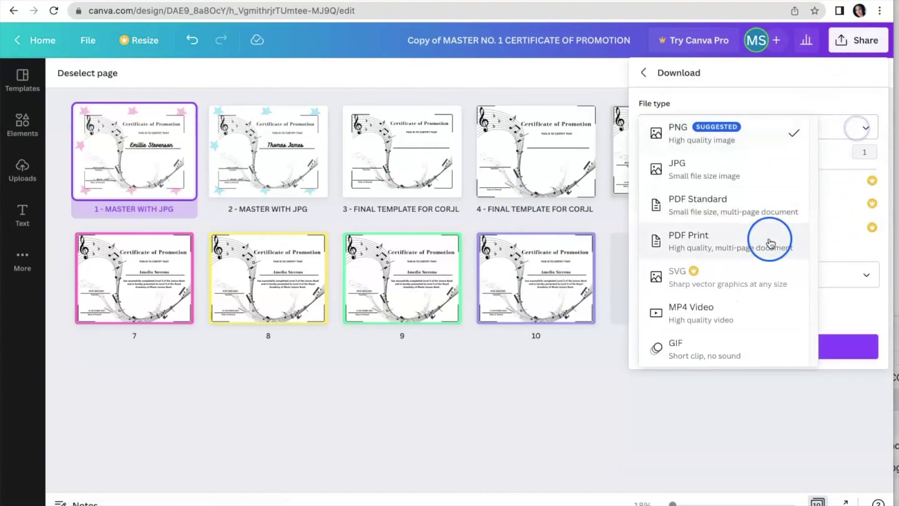
left_click(769, 243)
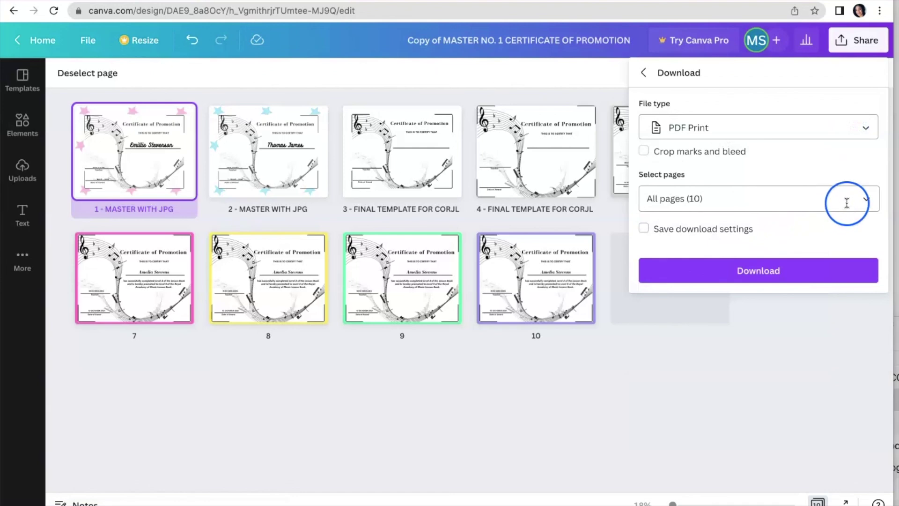
left_click(862, 200)
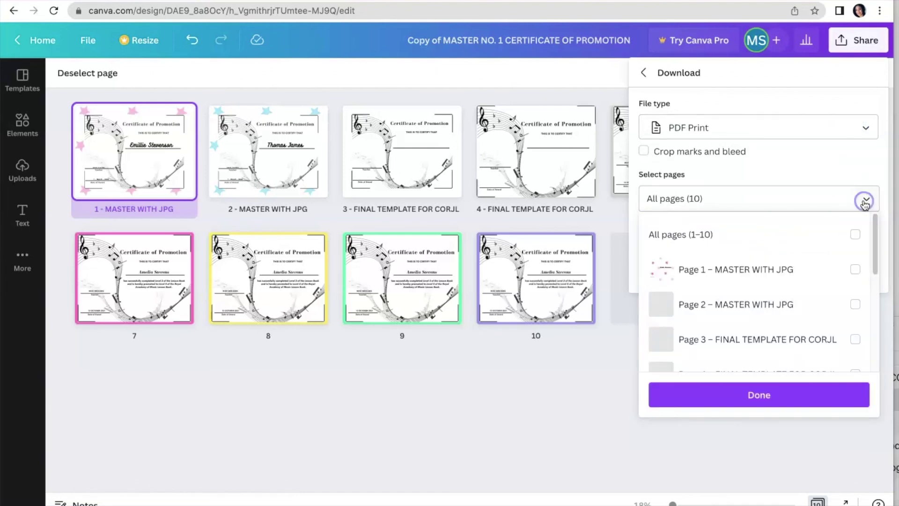
left_click(855, 270)
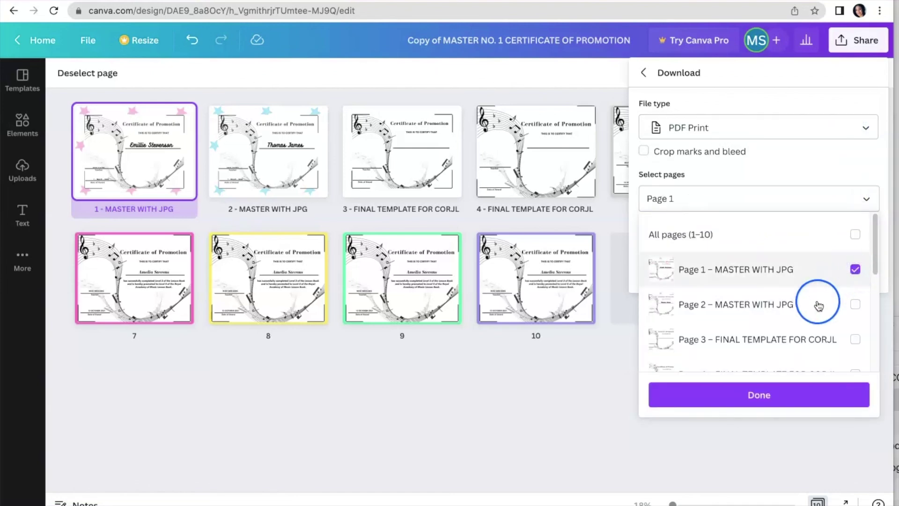
left_click(770, 396)
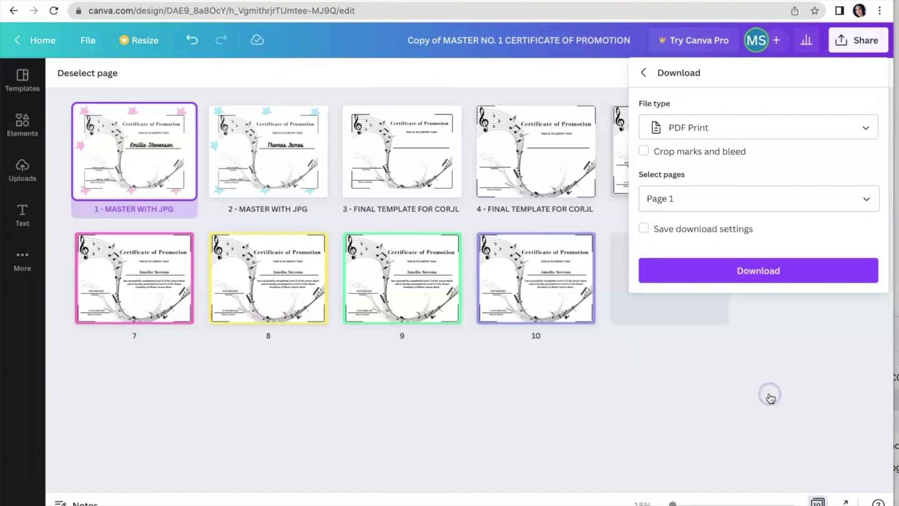
left_click(761, 271)
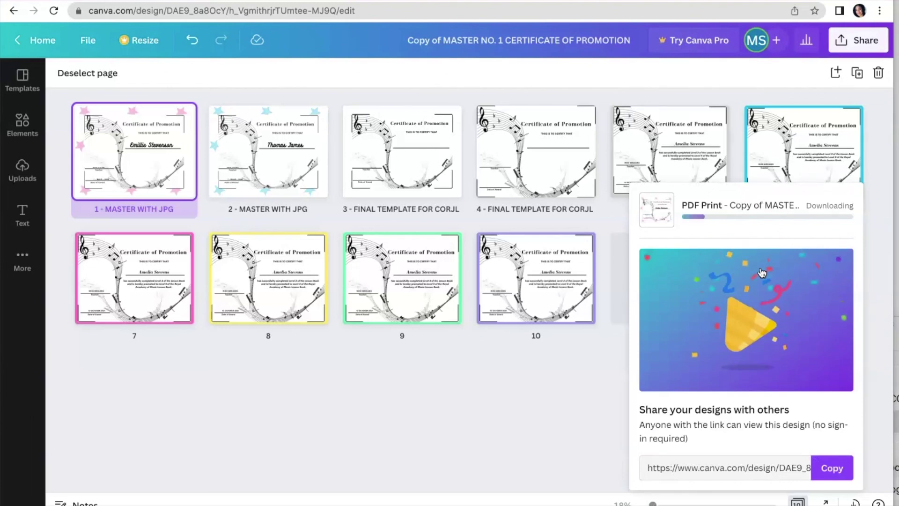
Open the browser's options for the completed 'Copy of MASTER....pdf' download
left_click(458, 317)
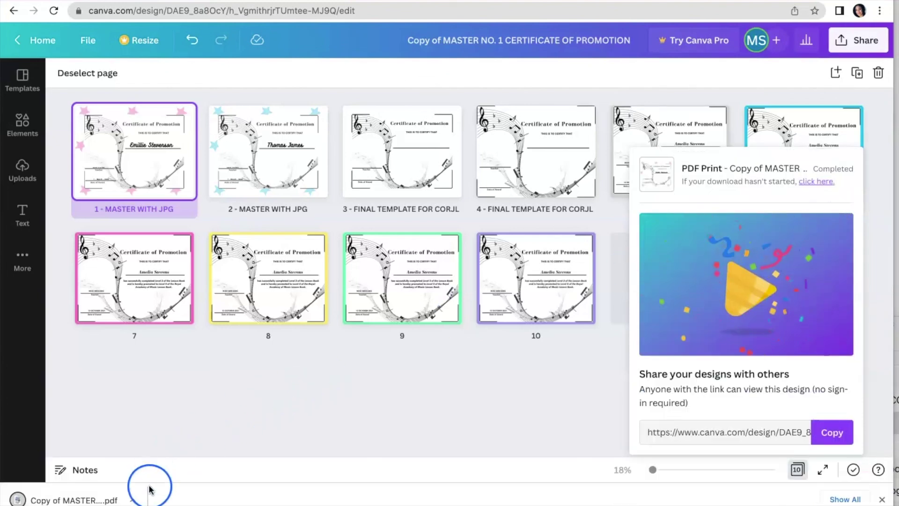
left_click(133, 500)
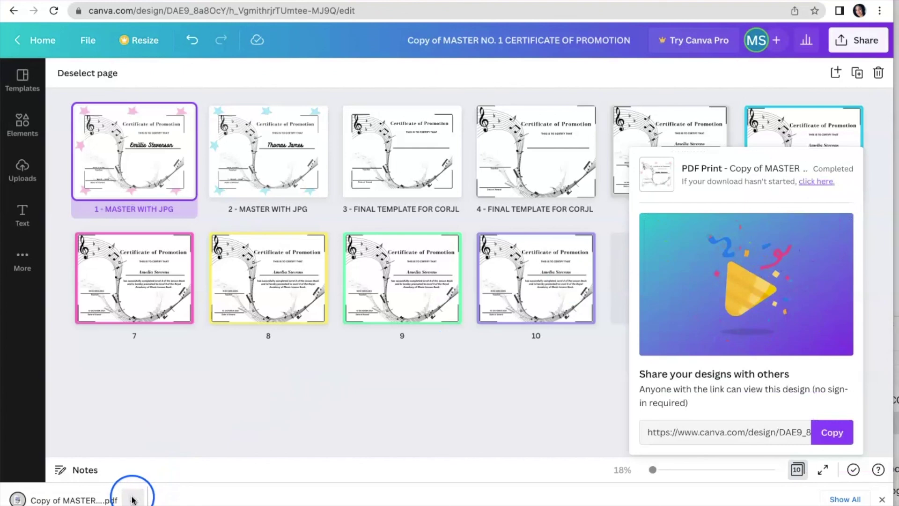